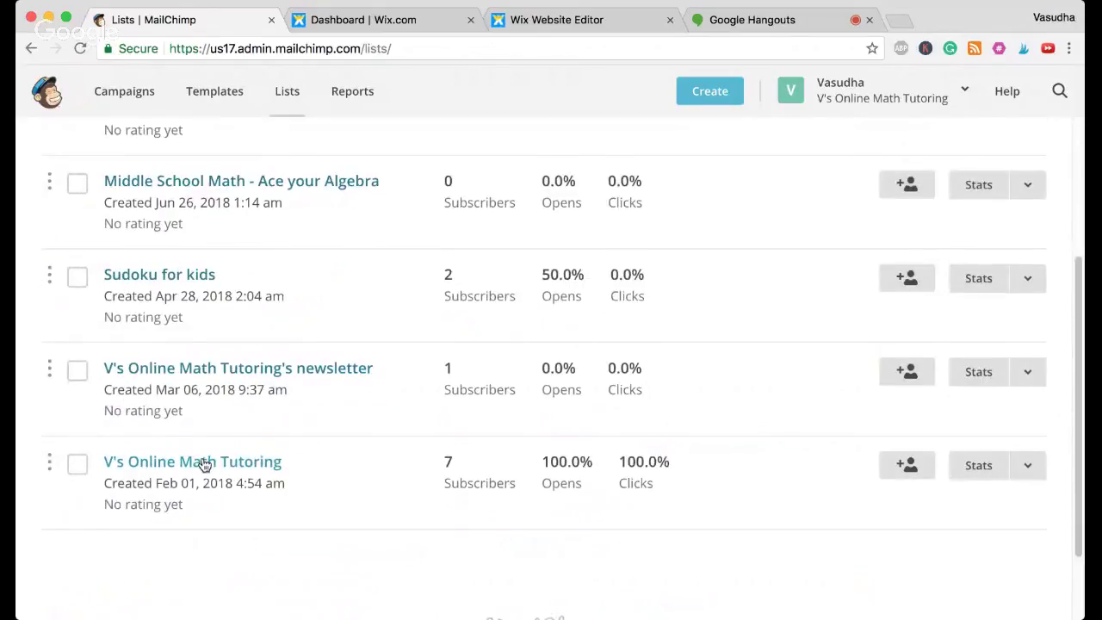
Start creating a new subscriber list and confirm that a list is wanted instead of groups
scroll(203, 464, down, 5)
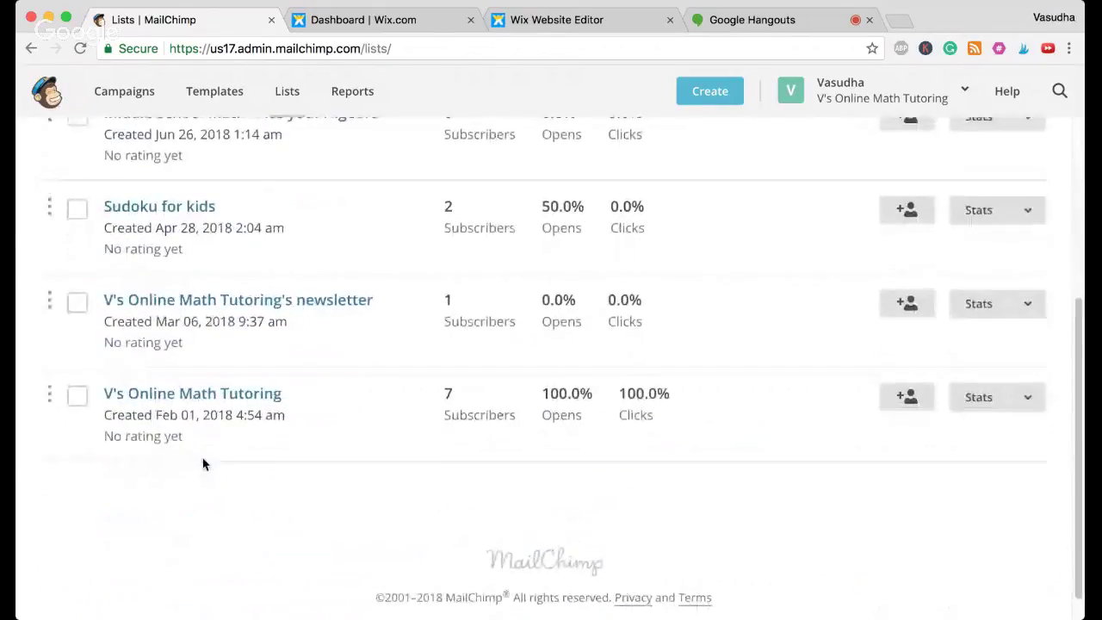
scroll(203, 465, up, 4)
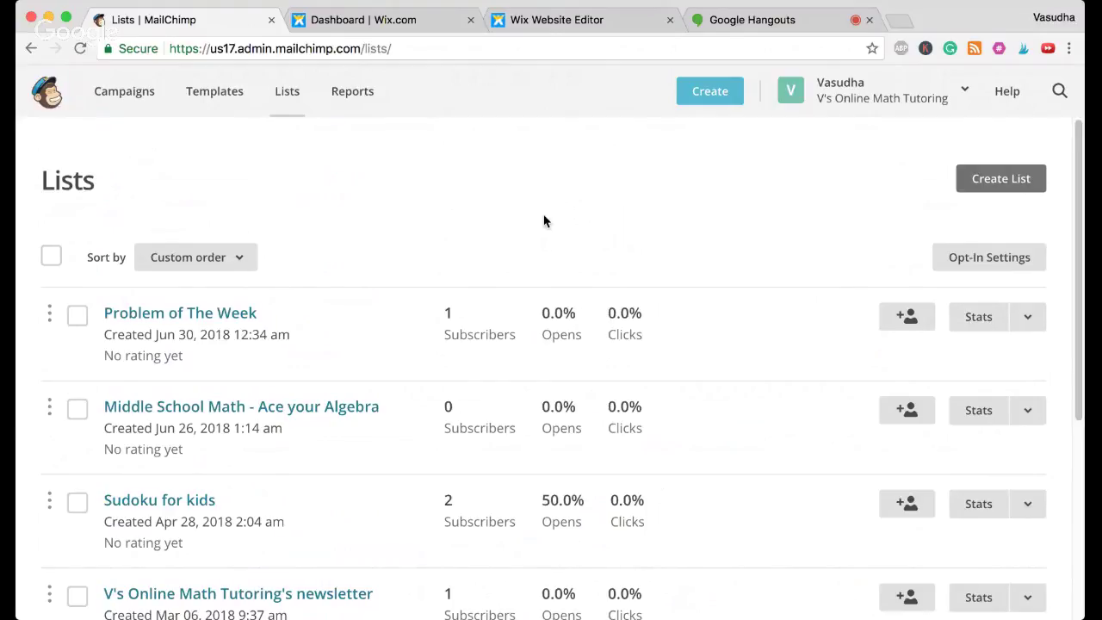
click(979, 178)
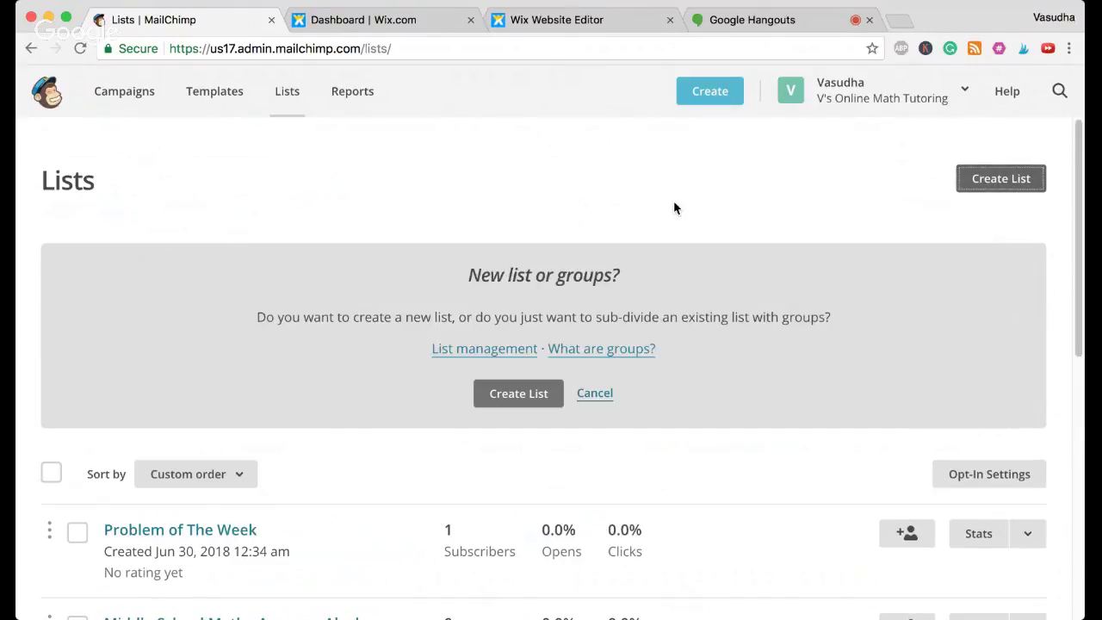
scroll(673, 208, down, 1)
click(509, 360)
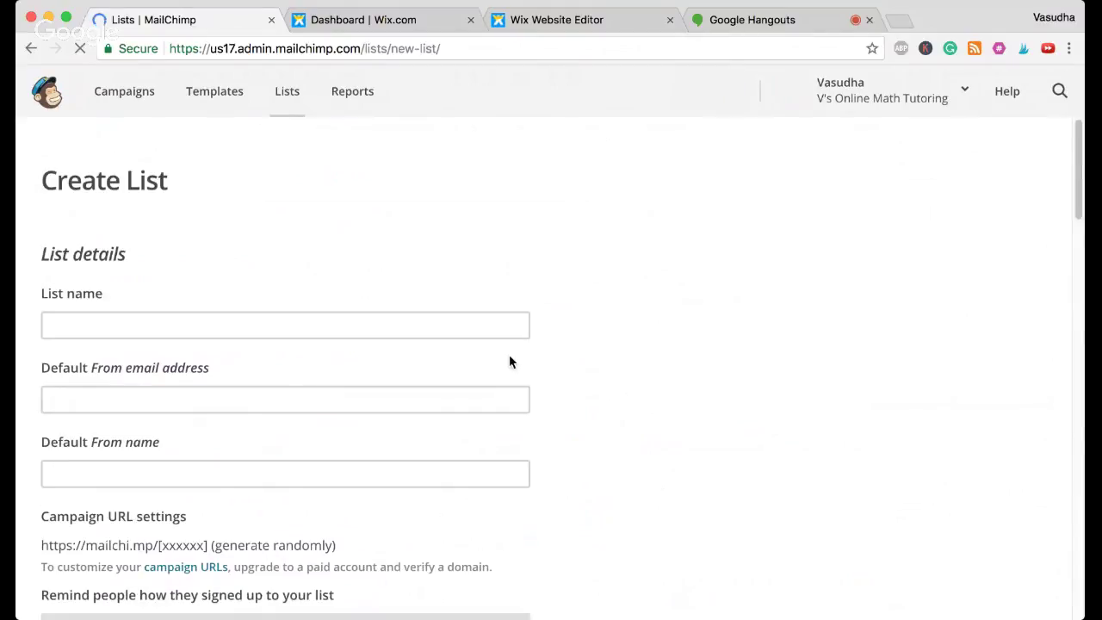
Name the list "Demo list" and fill in the default From email address and the default From name
click(347, 326)
text(Demo list)
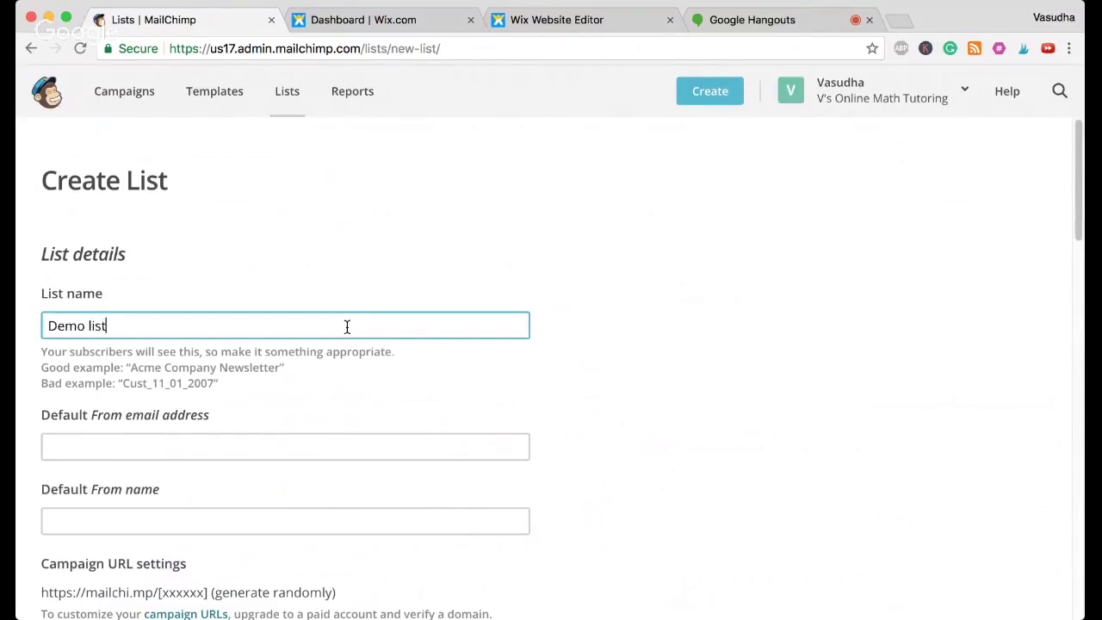
click(313, 445)
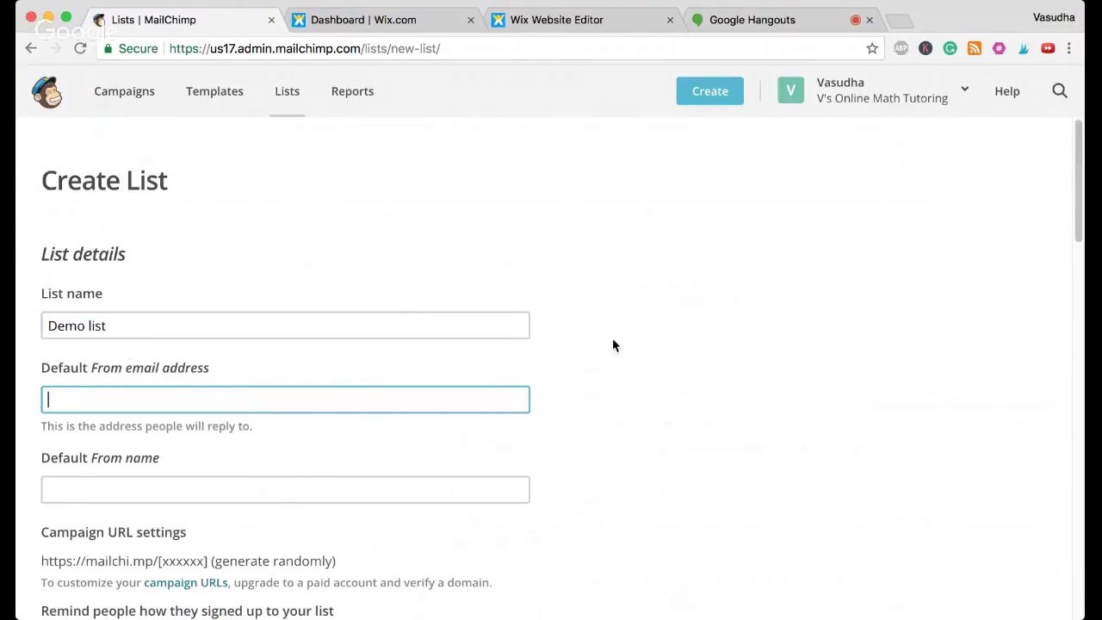
text(vasudhas)
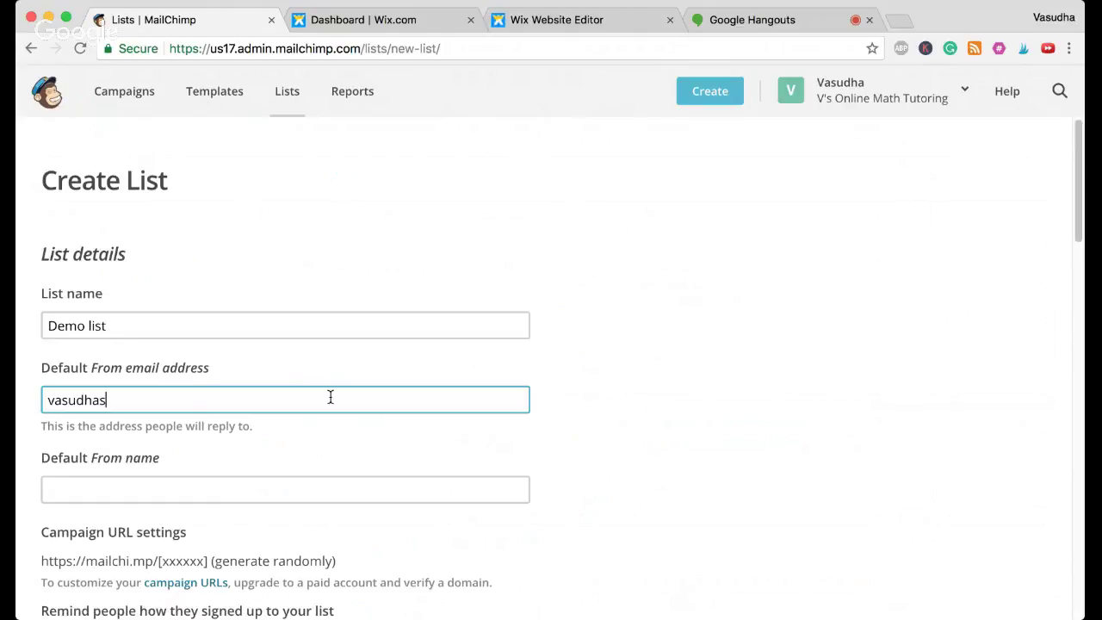
key(Down)
key(Return)
click(246, 465)
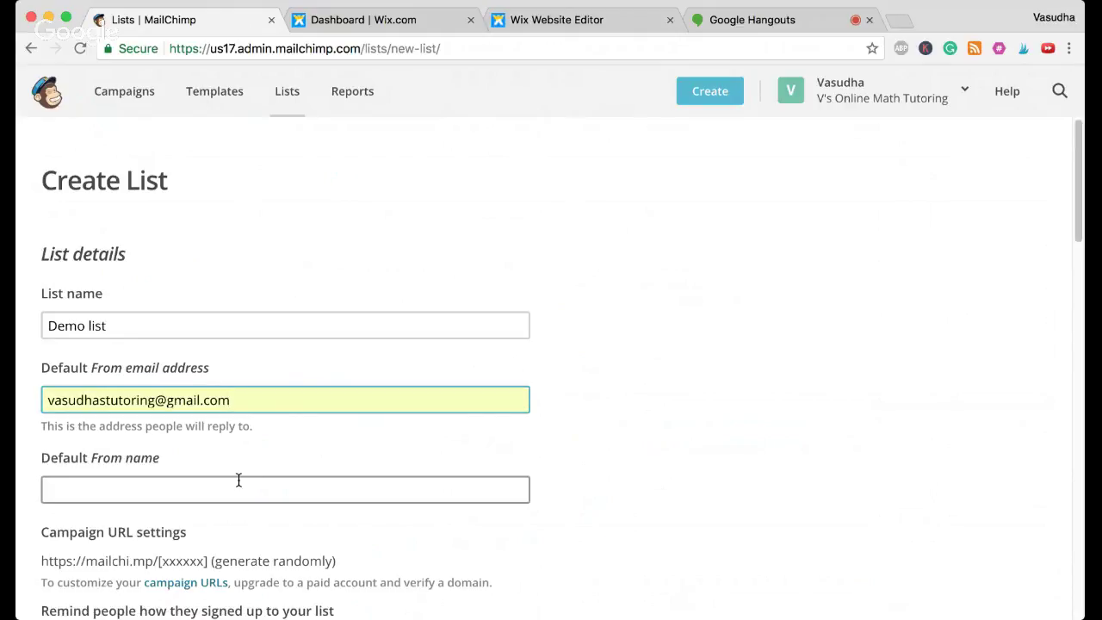
key(Down)
key(Return)
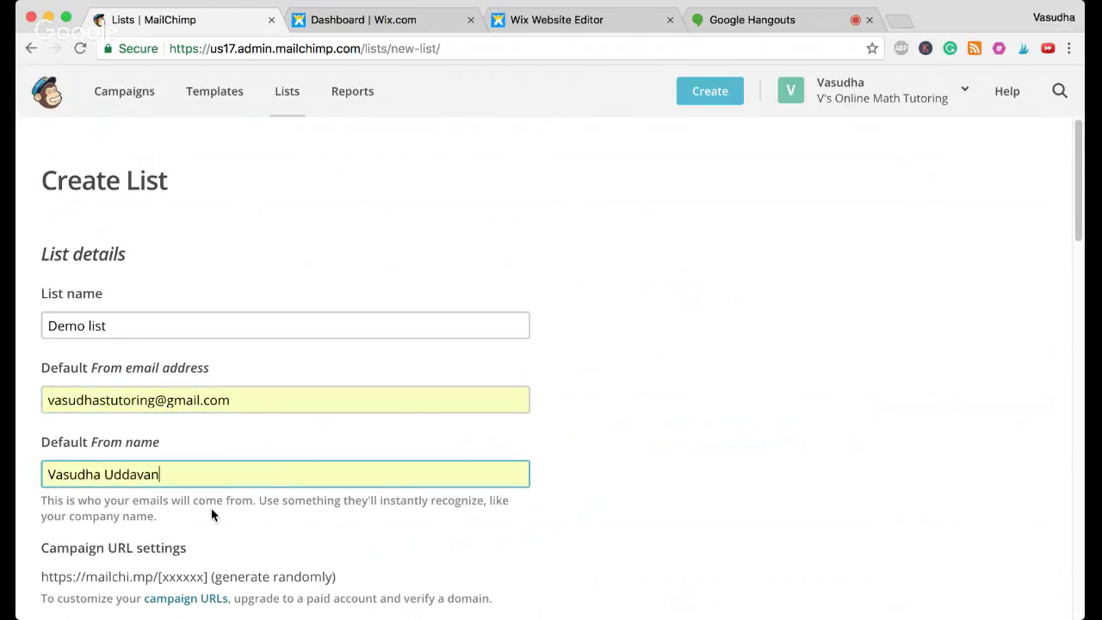
click(664, 484)
Reuse the signup reminder from the V's Online Math Tutoring list for the new list
scroll(663, 484, down, 3)
scroll(664, 487, down, 1)
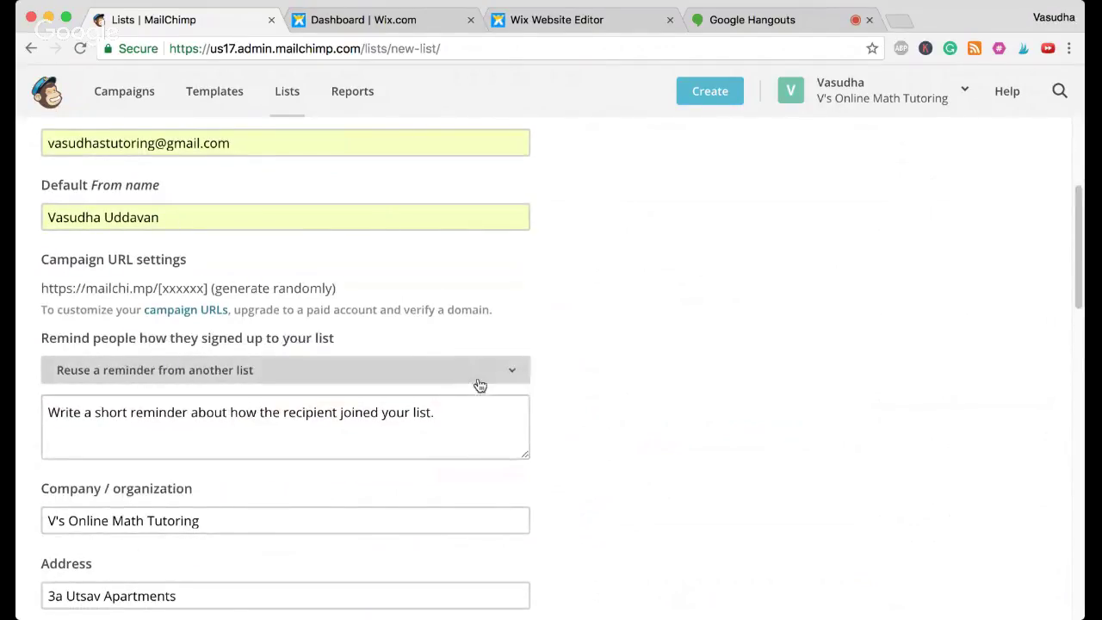
click(485, 413)
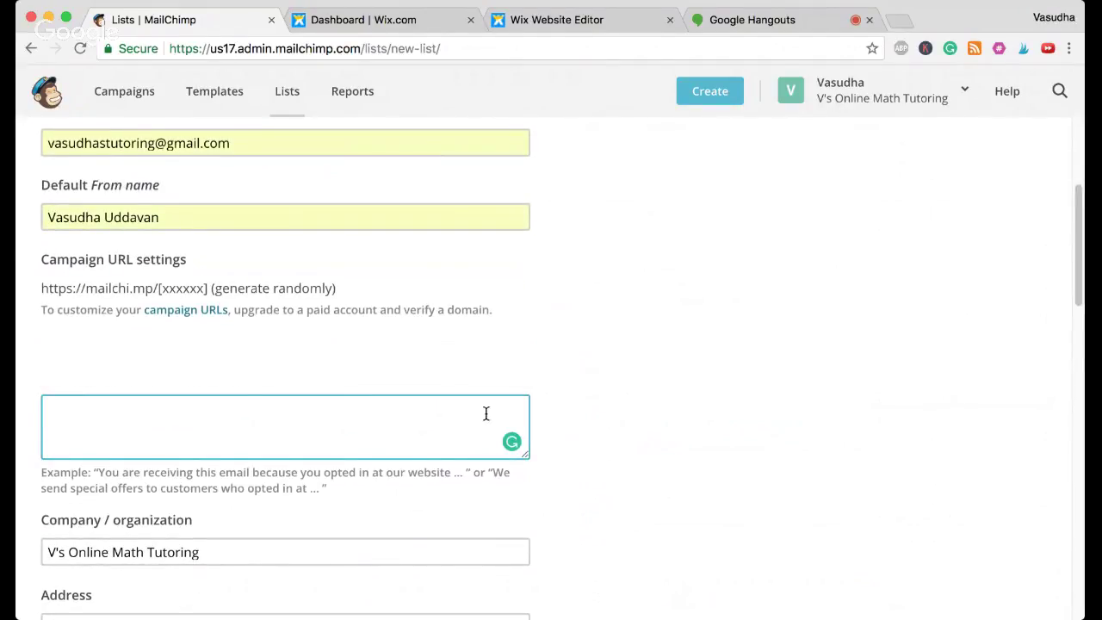
click(392, 386)
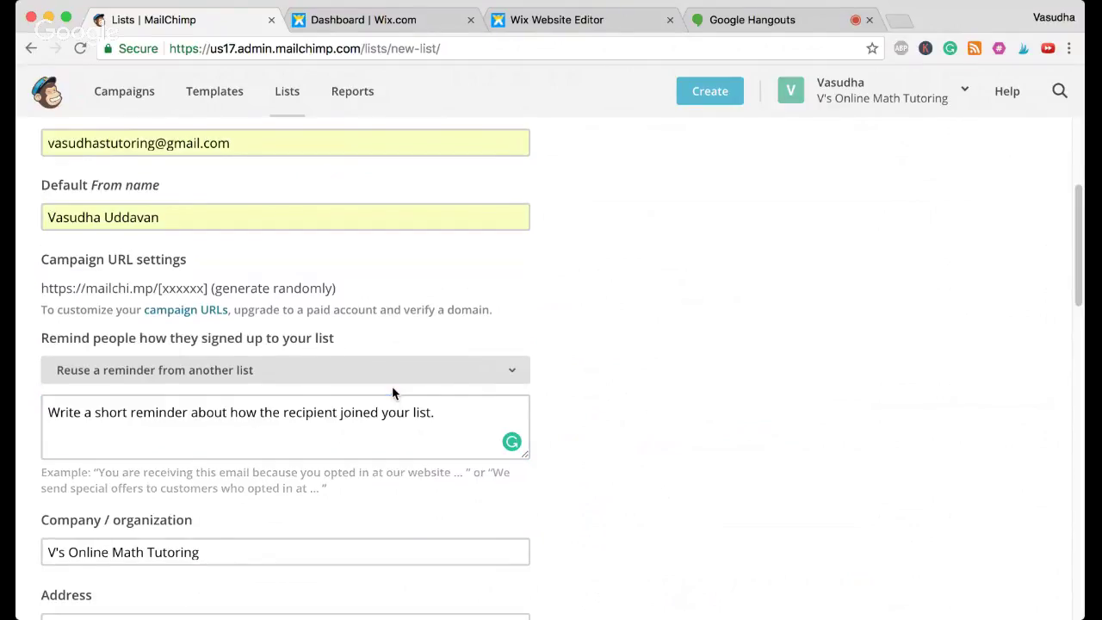
click(358, 446)
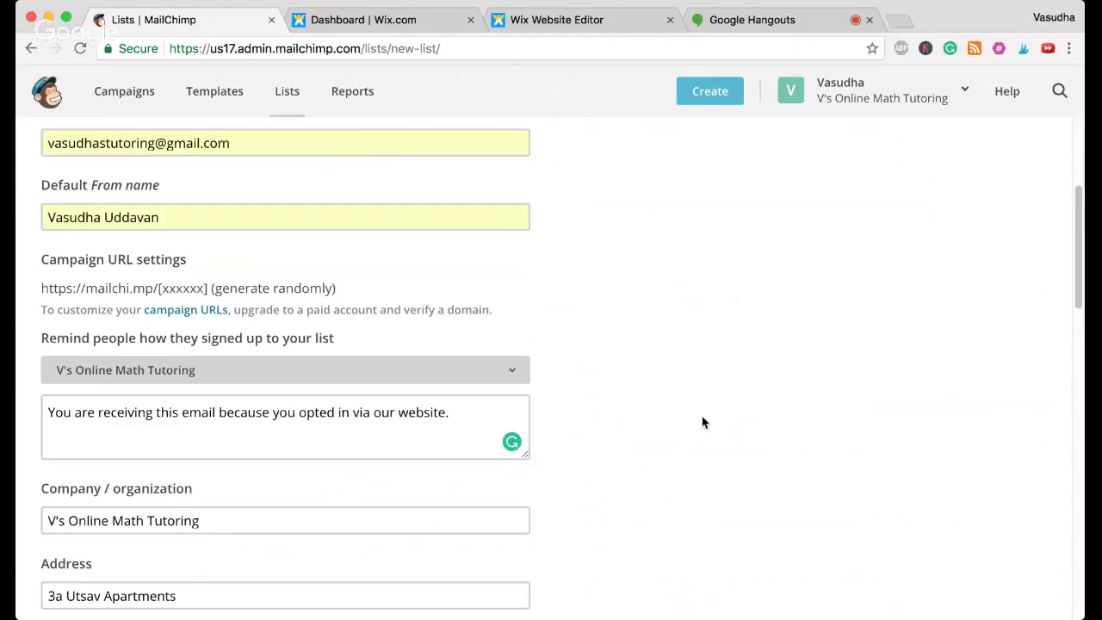
click(460, 424)
Enable double opt-in in the new list's form settings
scroll(751, 424, down, 3)
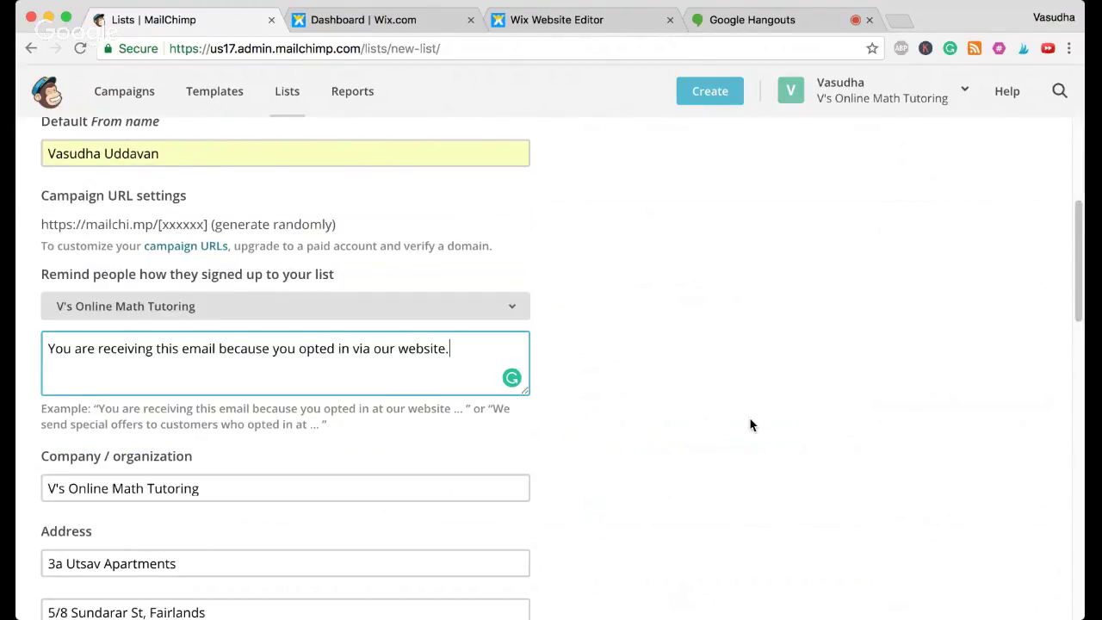
scroll(751, 425, down, 4)
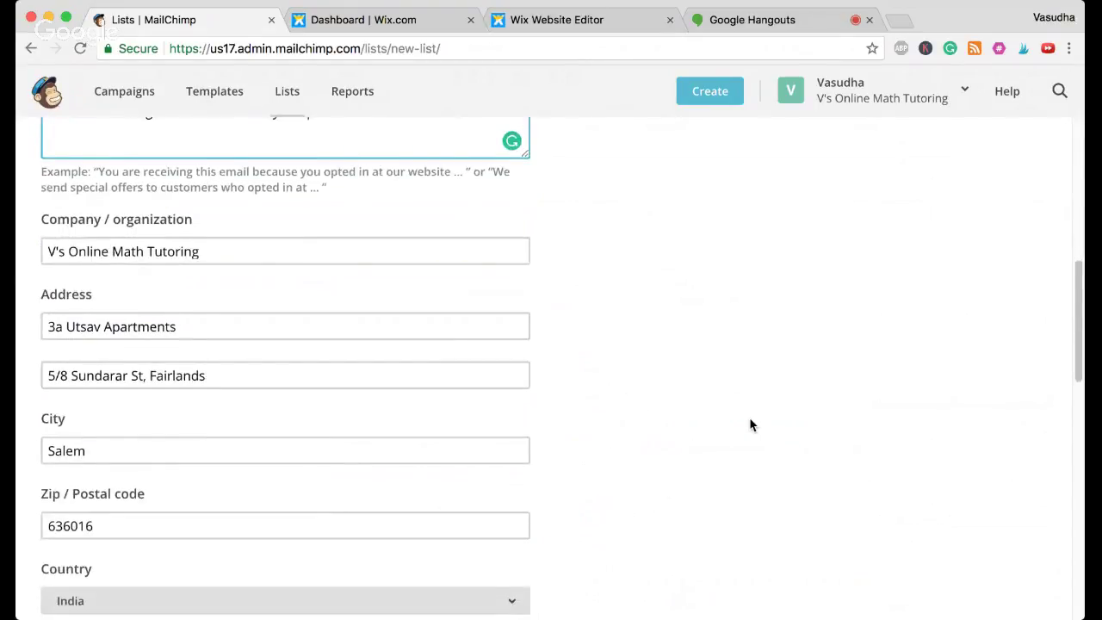
scroll(750, 425, down, 3)
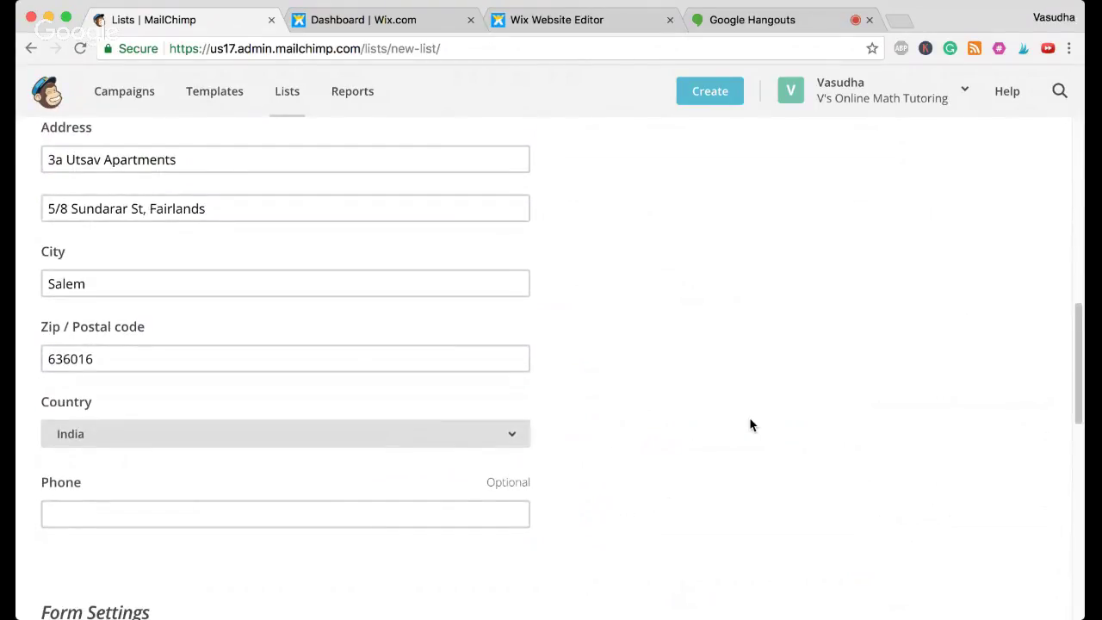
scroll(660, 428, down, 5)
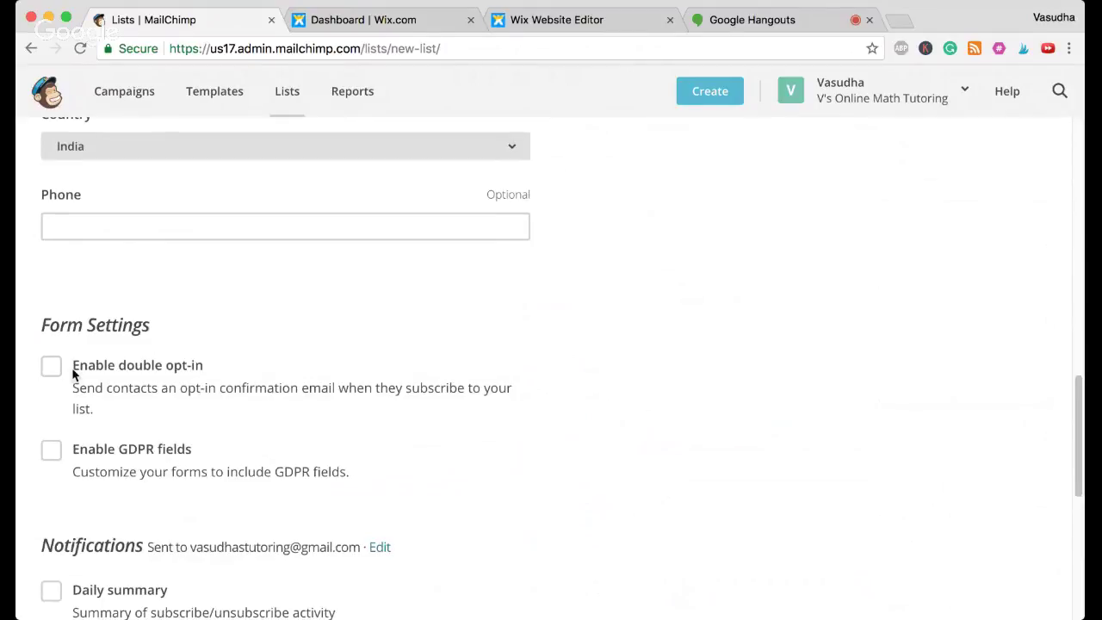
scroll(62, 344, down, 1)
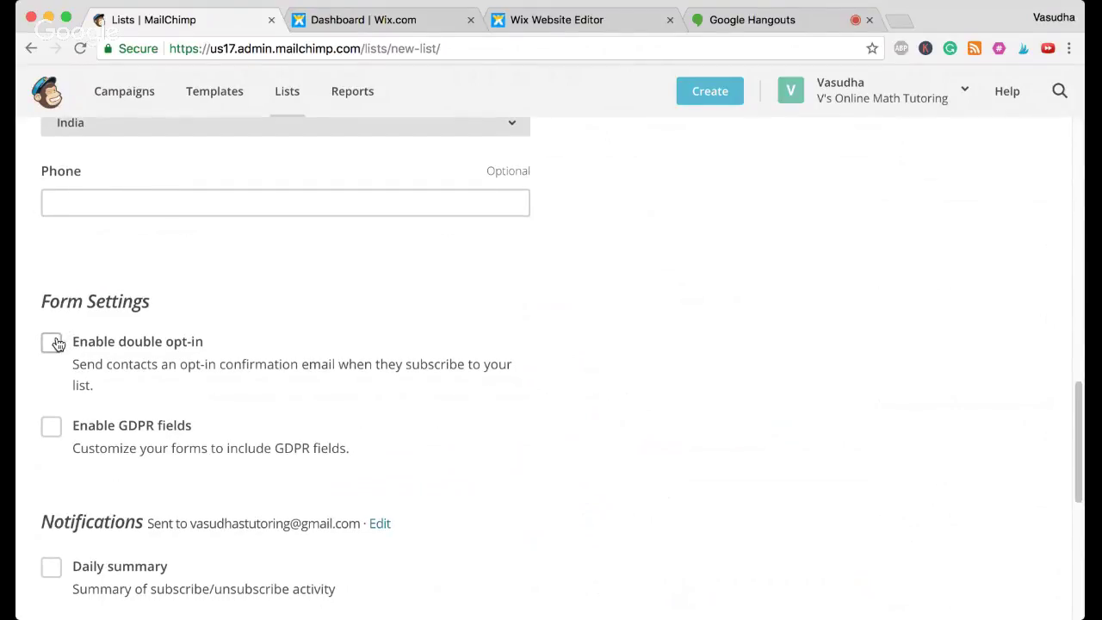
click(55, 343)
Turn on the one-by-one subscribe and unsubscribe notifications and save the new list
scroll(401, 368, down, 1)
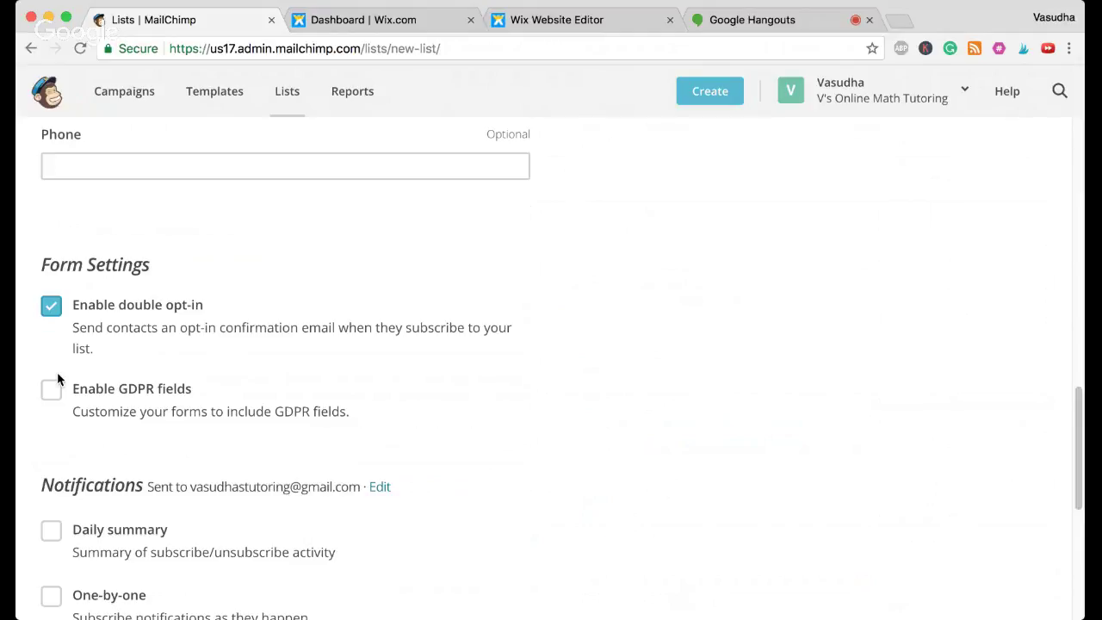
scroll(84, 491, down, 5)
scroll(83, 492, up, 1)
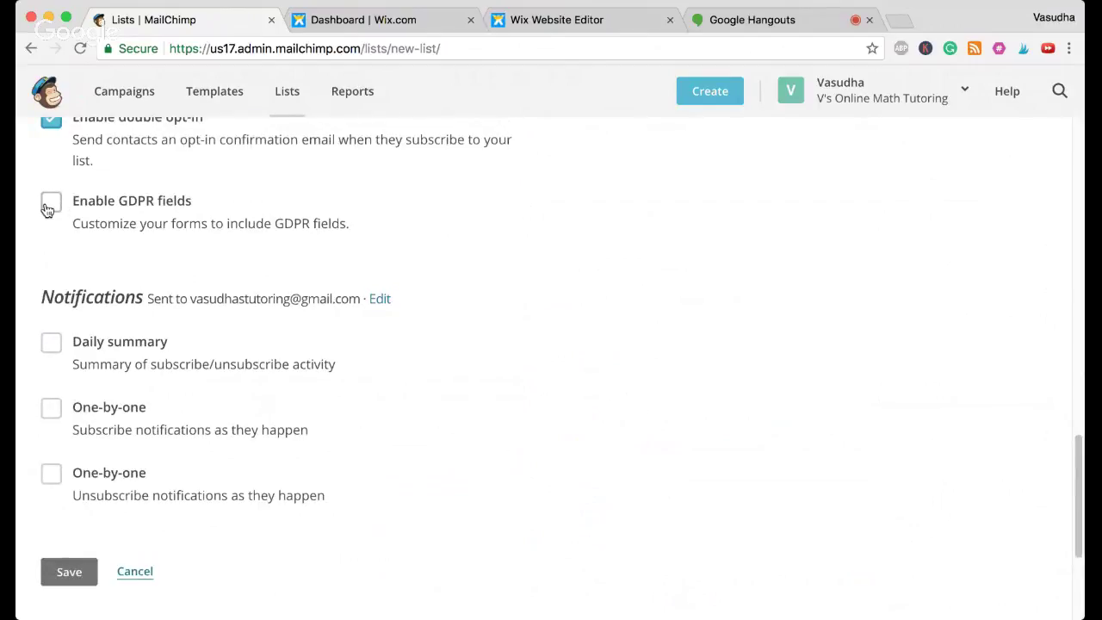
click(52, 410)
click(52, 476)
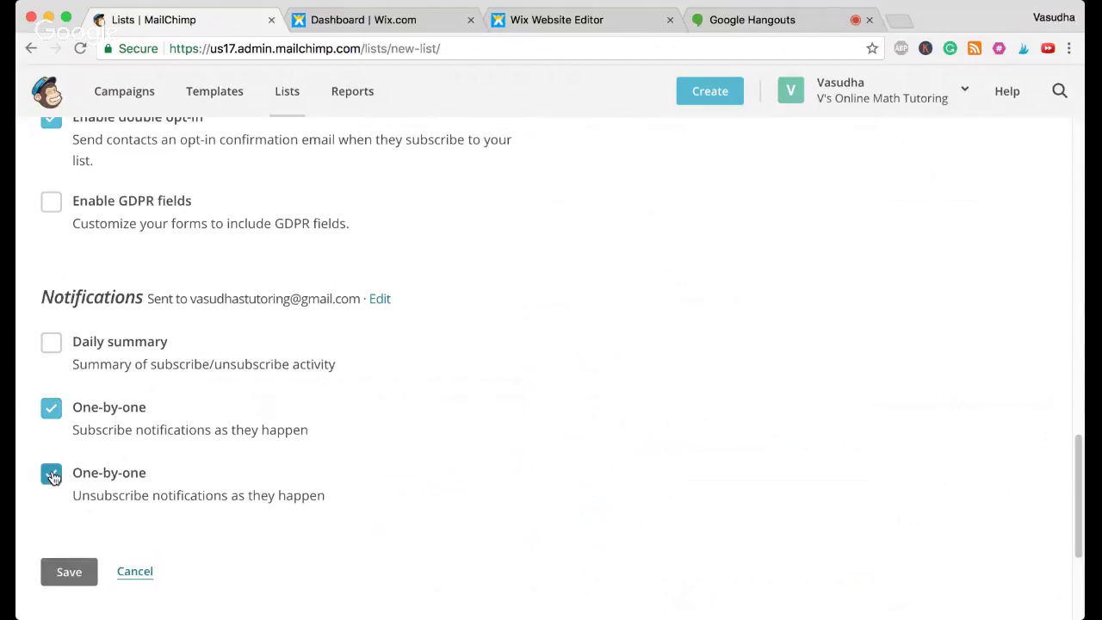
click(70, 572)
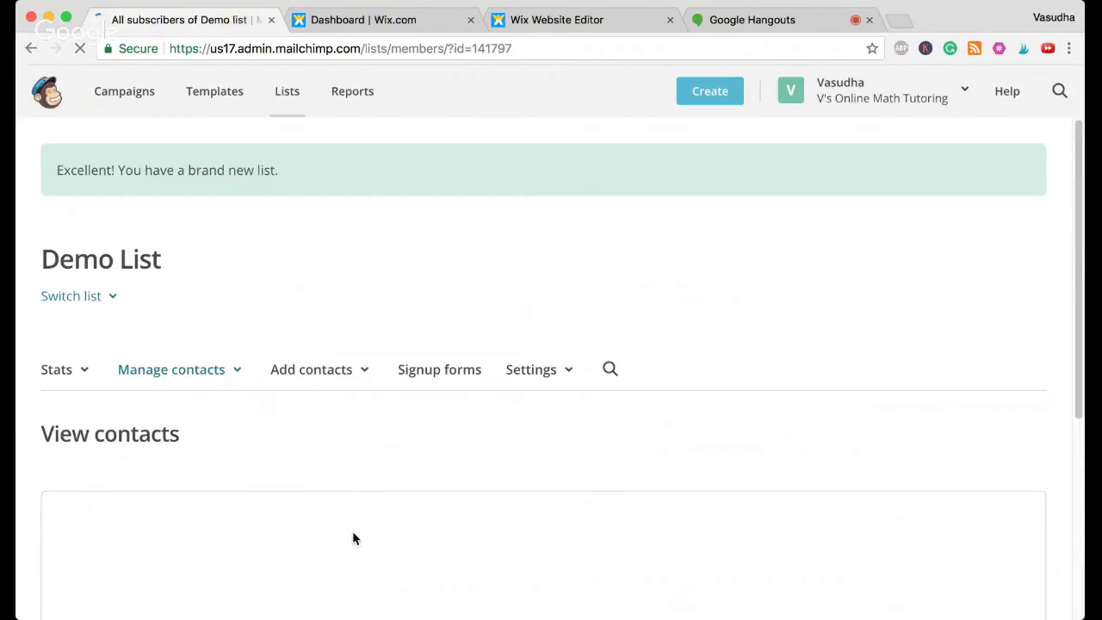
Choose to create a signup form for the empty Demo list and open it in the Form builder
scroll(461, 458, down, 5)
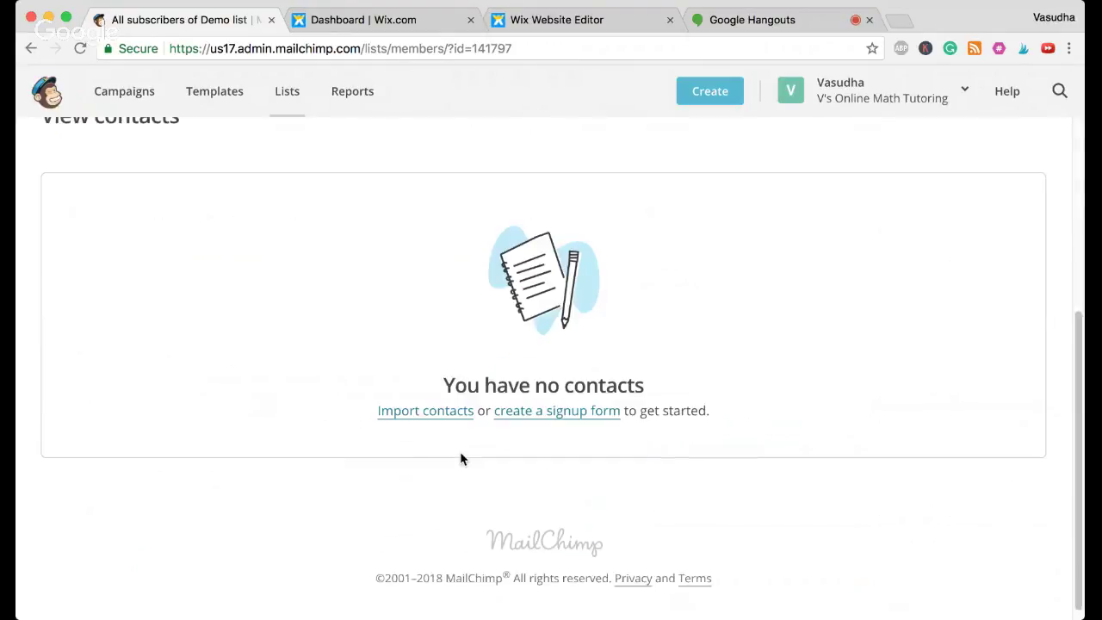
scroll(460, 458, up, 1)
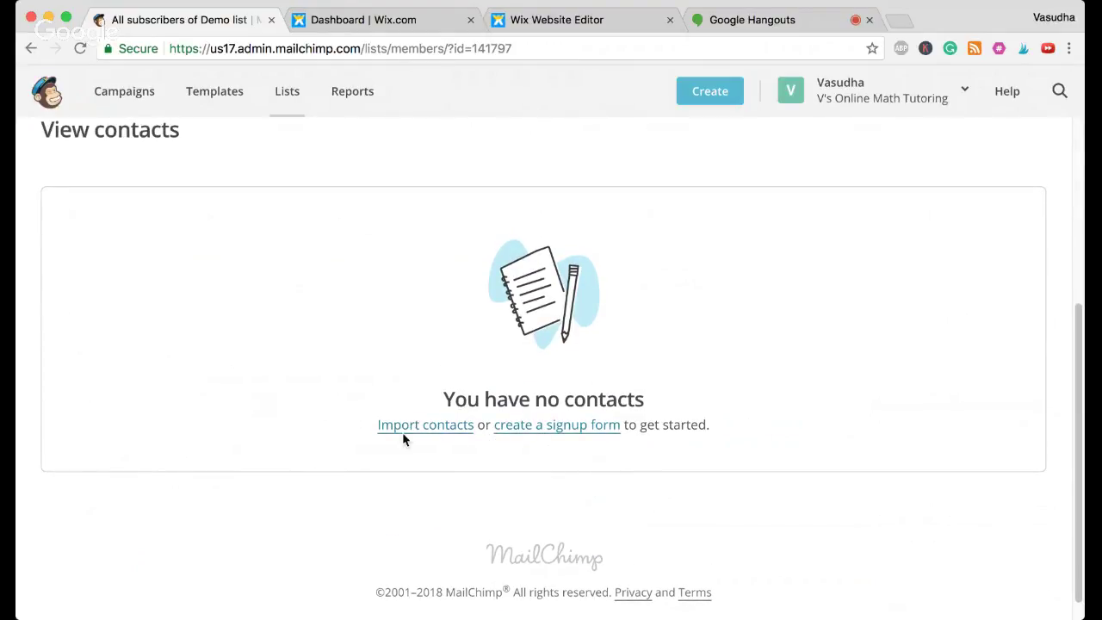
click(568, 433)
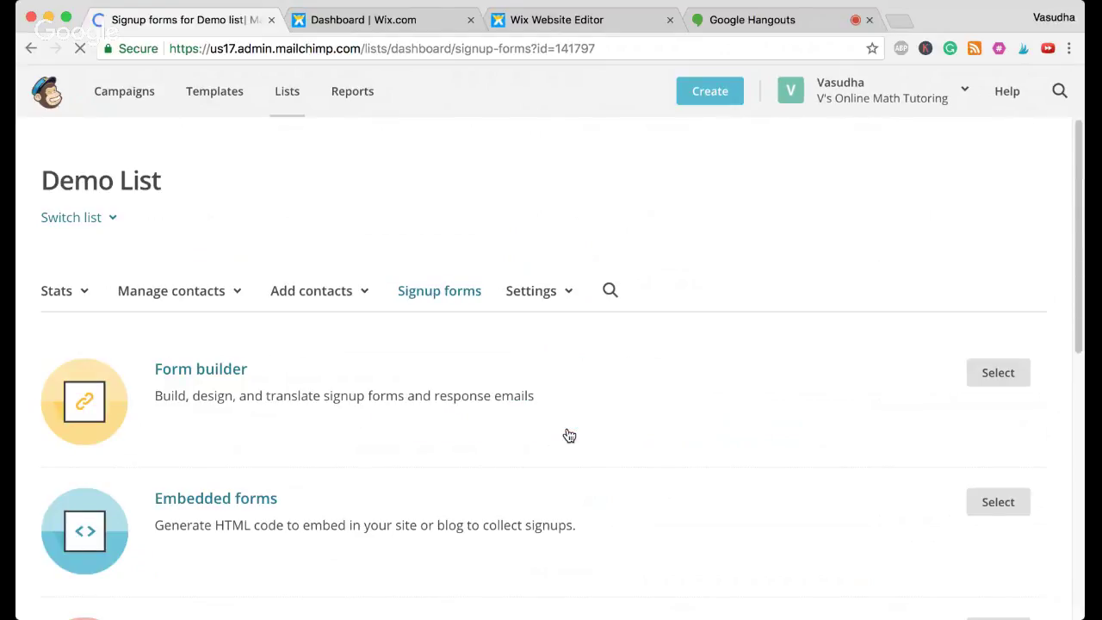
scroll(568, 435, down, 1)
scroll(568, 435, down, 1)
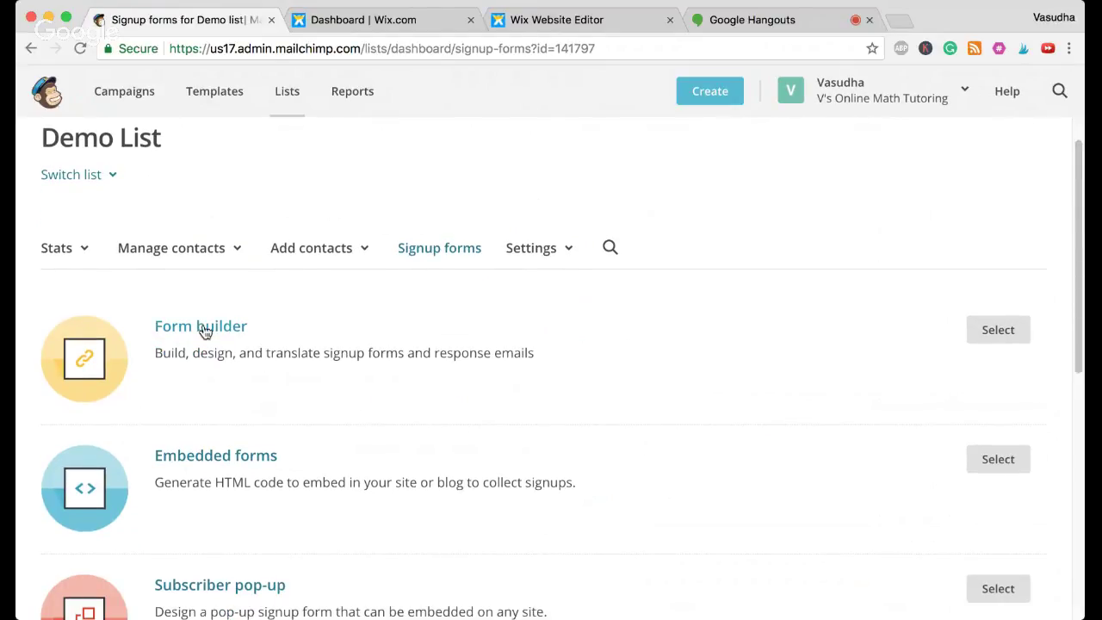
click(204, 328)
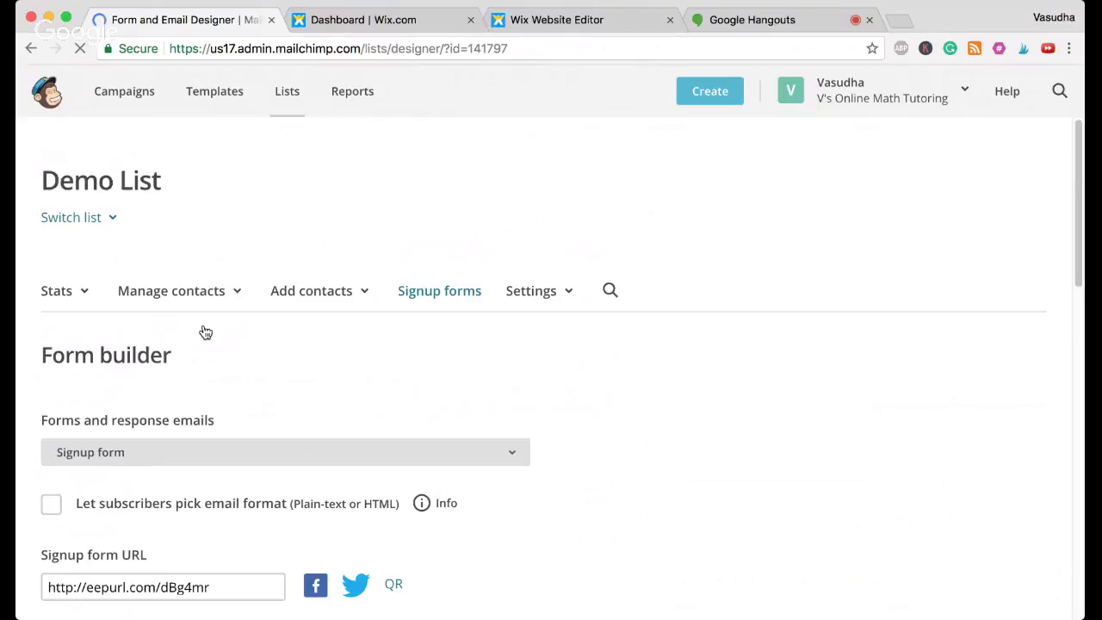
Examine the signup form's fields and the field types that can be added, and open the Email Address field's settings
scroll(387, 422, down, 1)
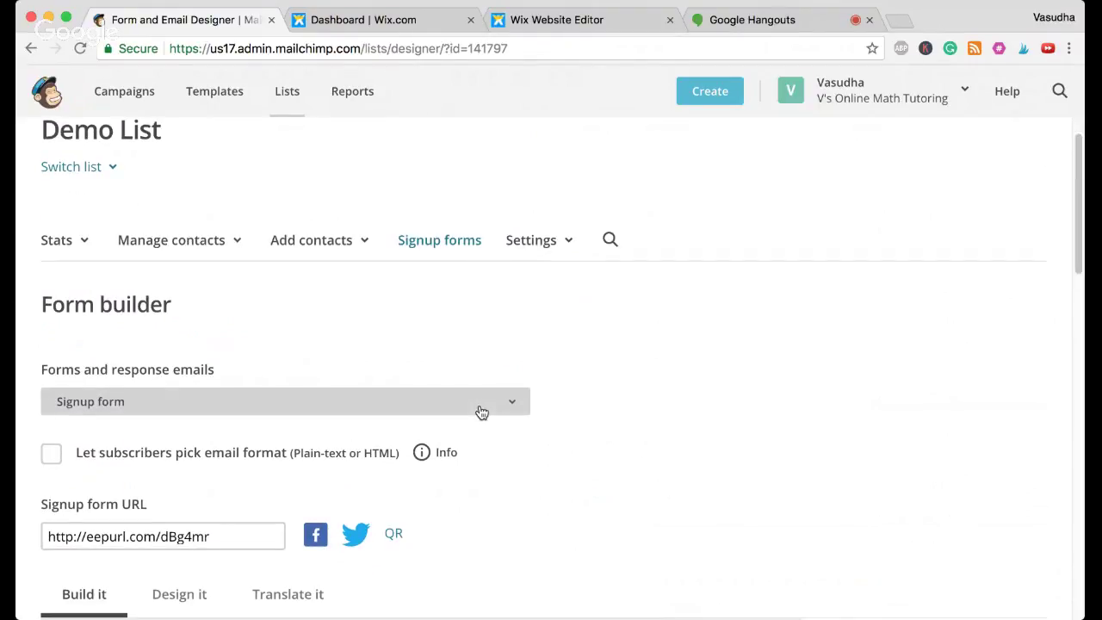
scroll(482, 408, down, 5)
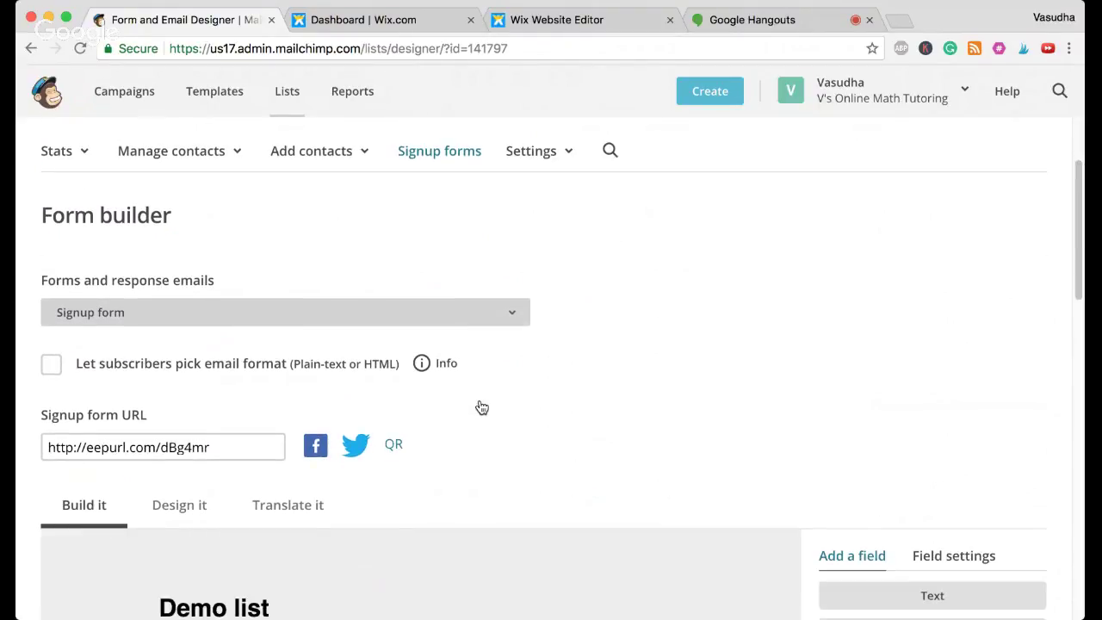
scroll(483, 408, down, 5)
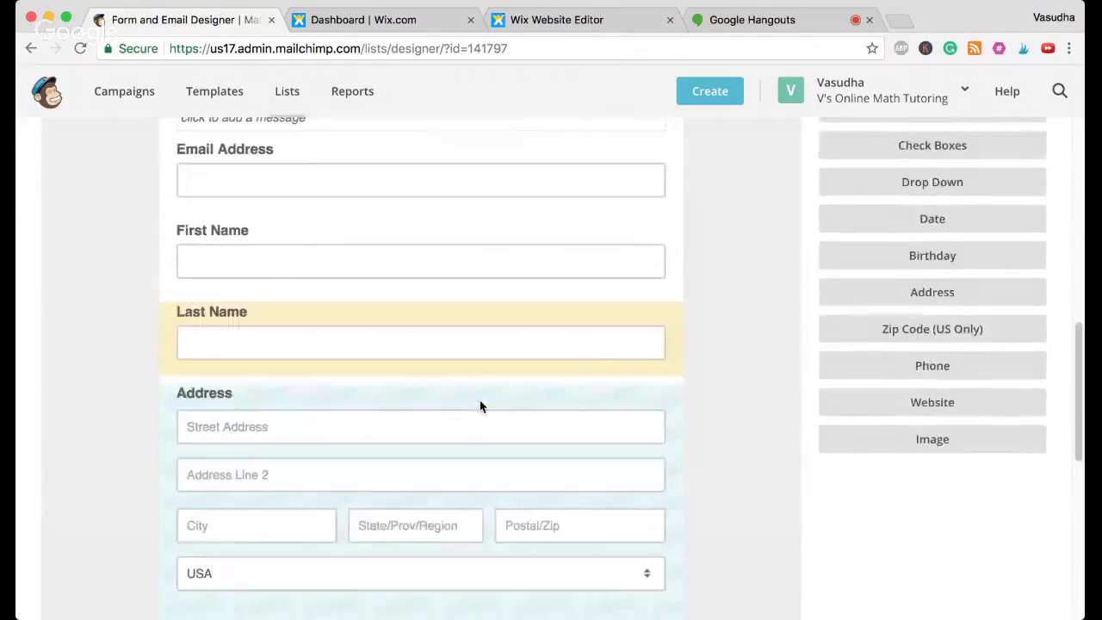
scroll(480, 406, up, 2)
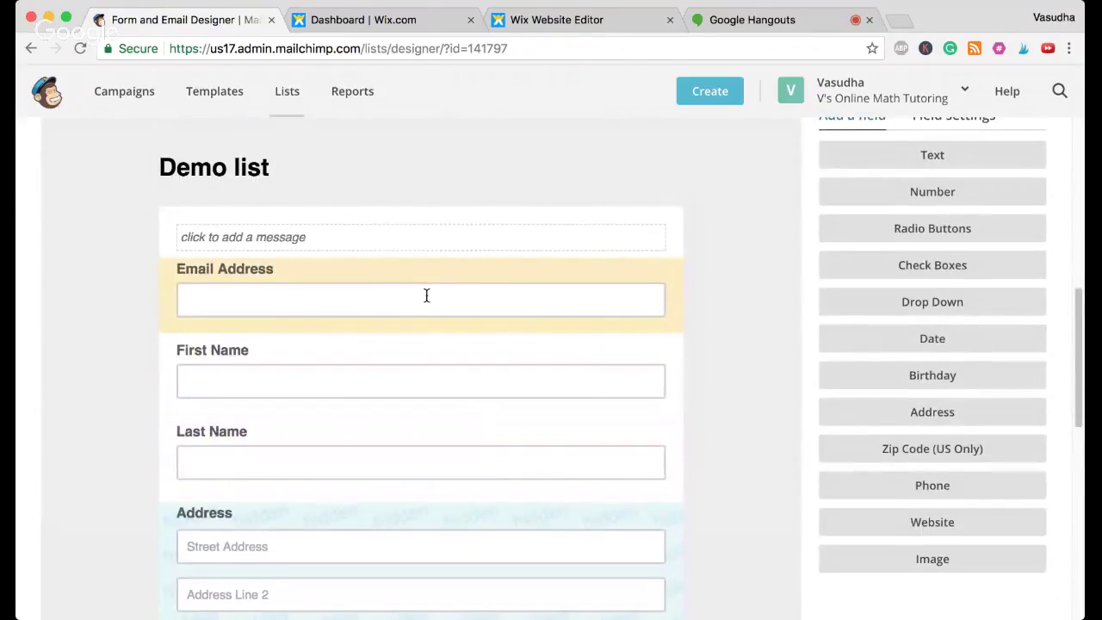
scroll(426, 295, down, 1)
scroll(414, 417, down, 7)
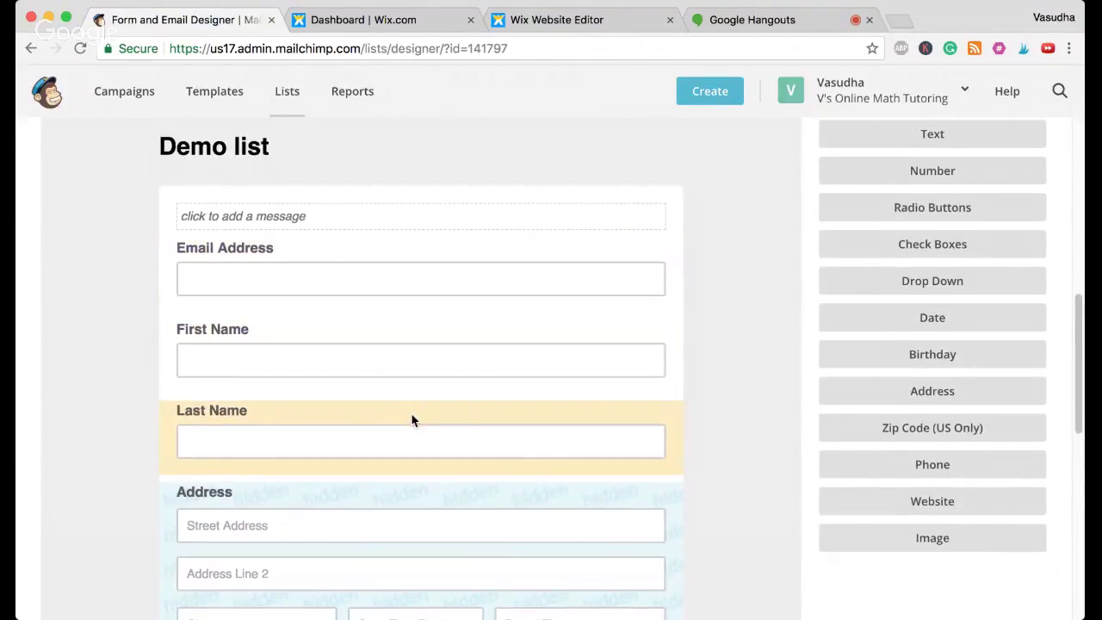
scroll(420, 368, up, 3)
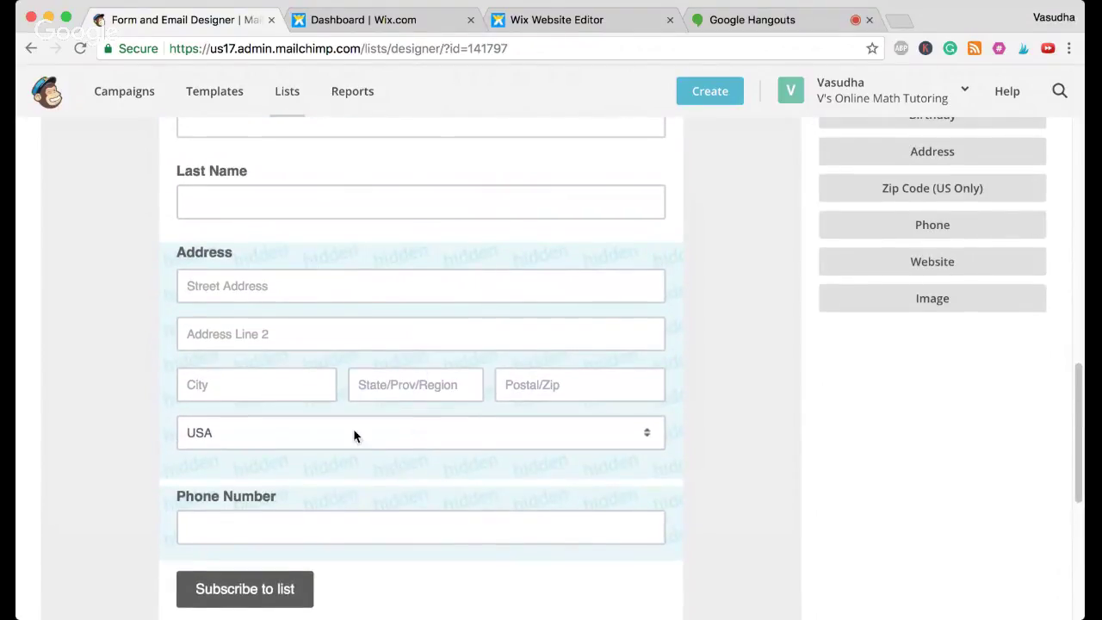
scroll(904, 394, up, 7)
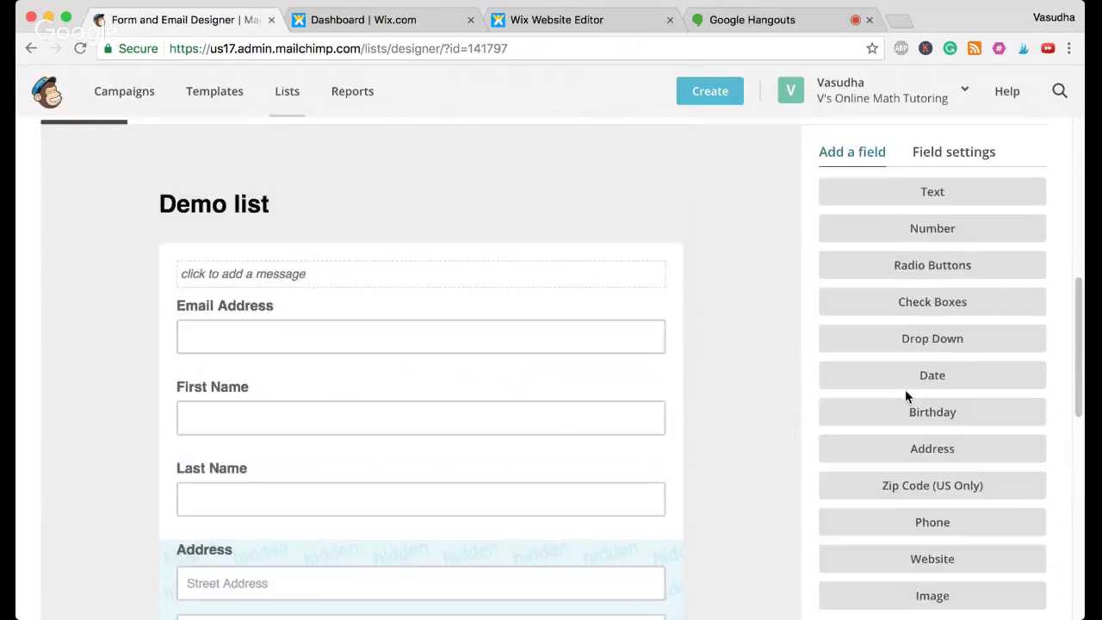
click(958, 314)
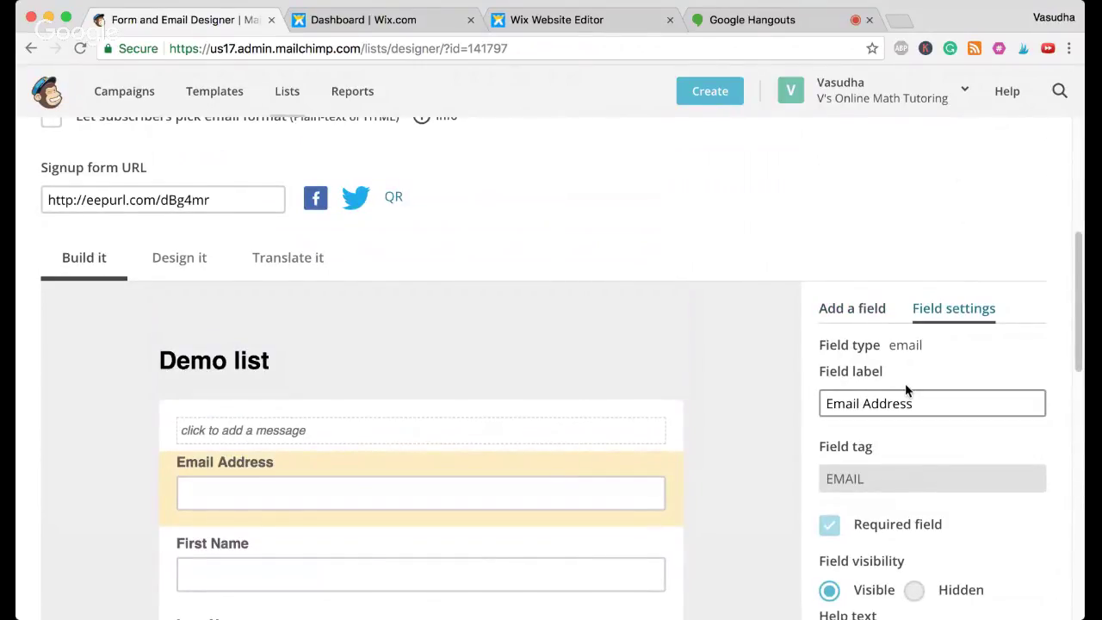
Try to hide the Last Name field and make the First Name field required
scroll(854, 480, down, 1)
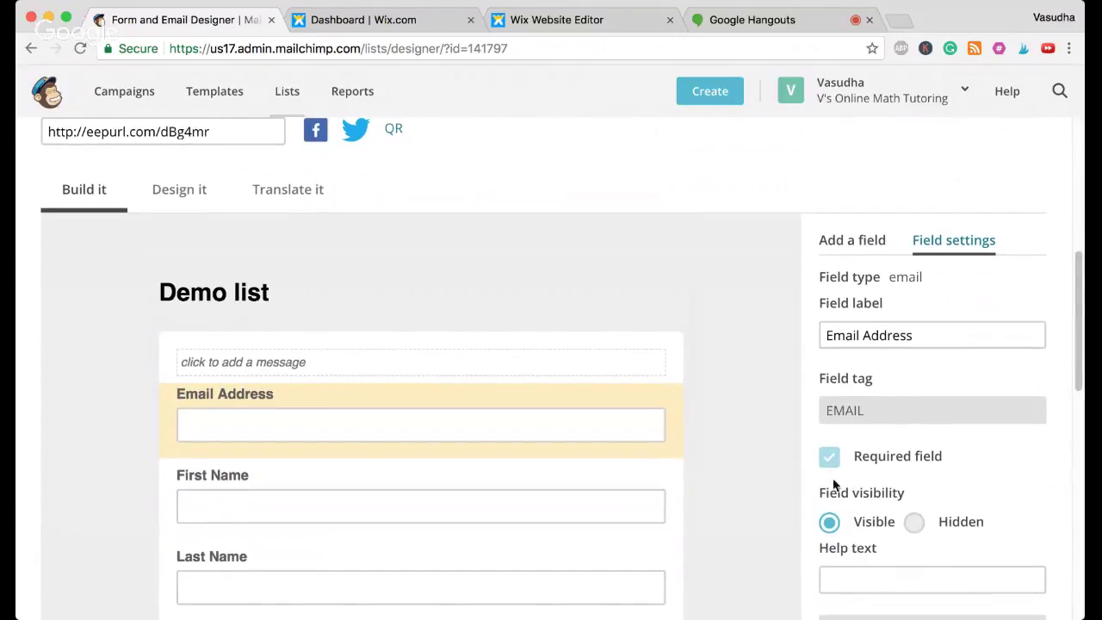
scroll(612, 519, down, 1)
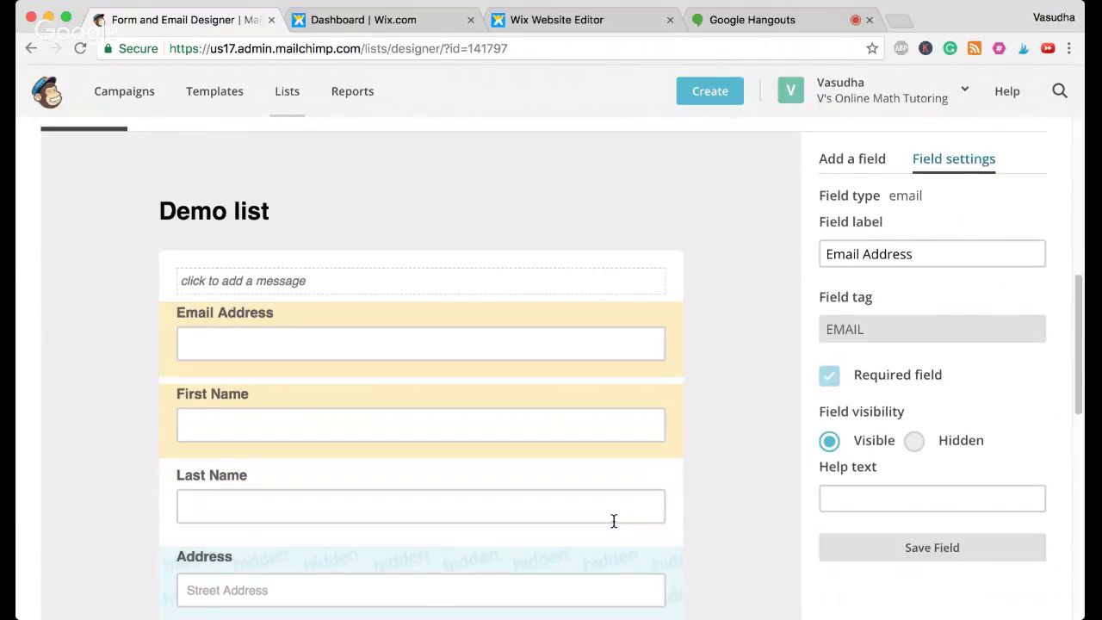
click(607, 512)
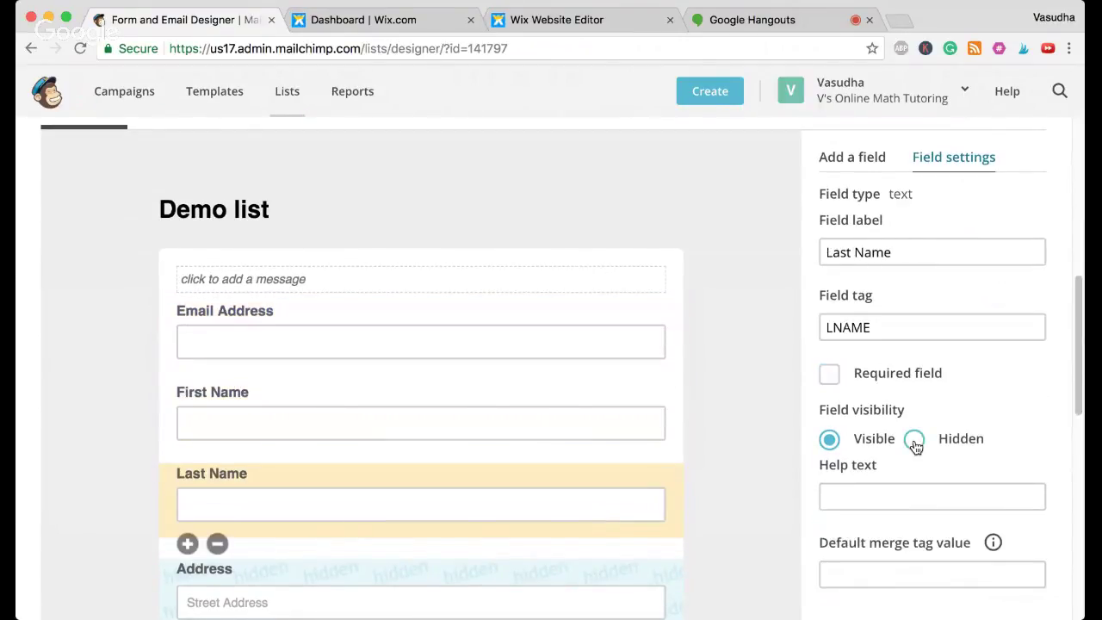
click(914, 442)
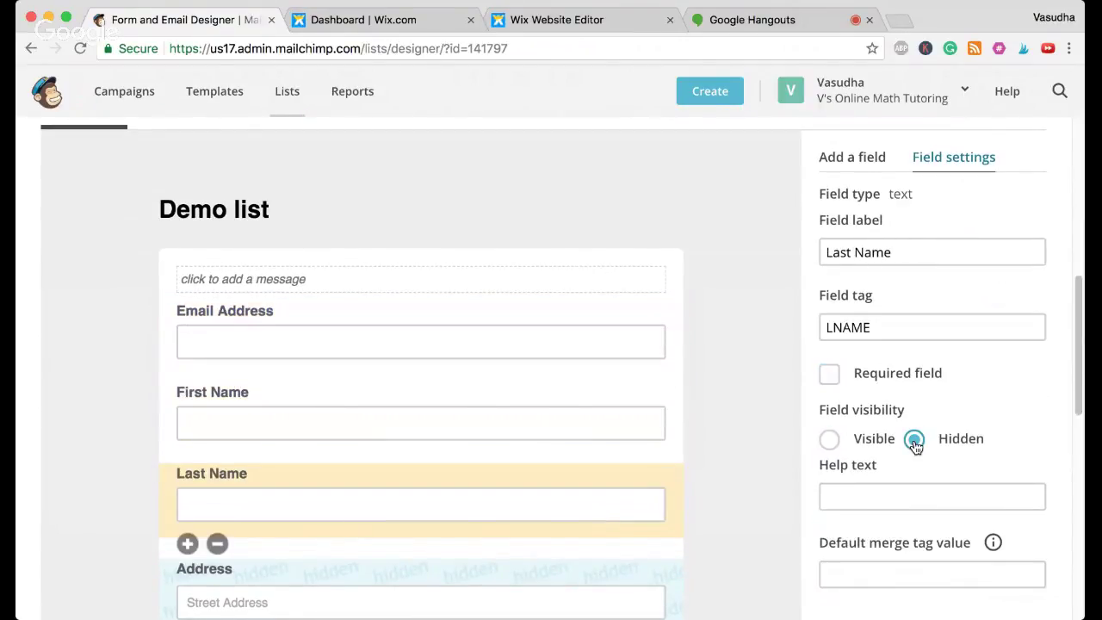
click(575, 439)
click(832, 379)
scroll(624, 460, down, 2)
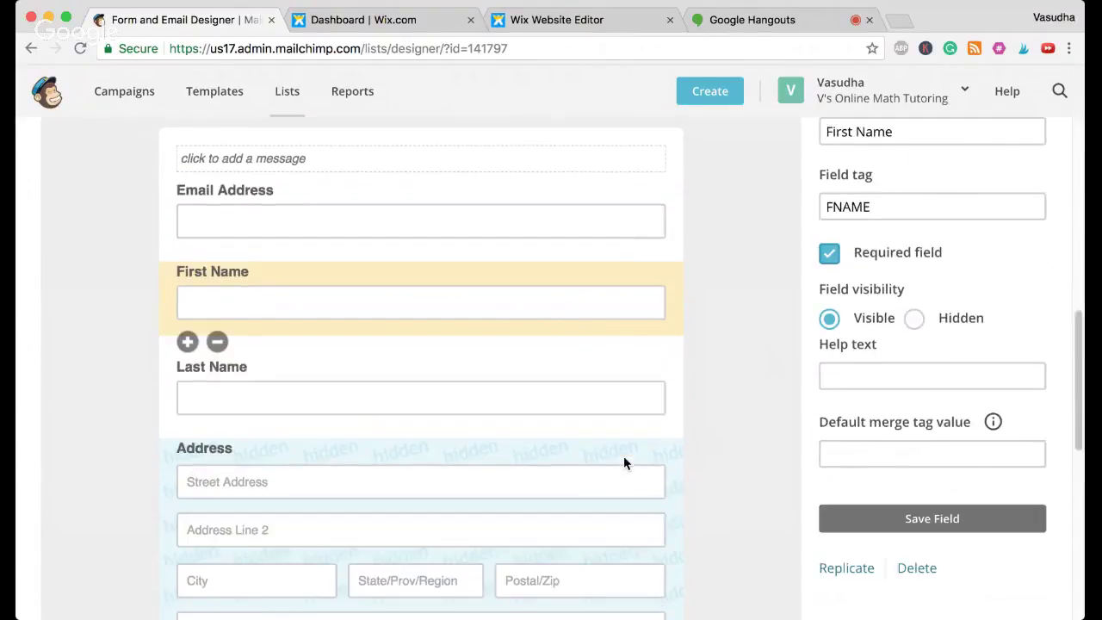
Examine the visibility settings of the Address and Phone Number fields on the signup form
scroll(623, 459, down, 4)
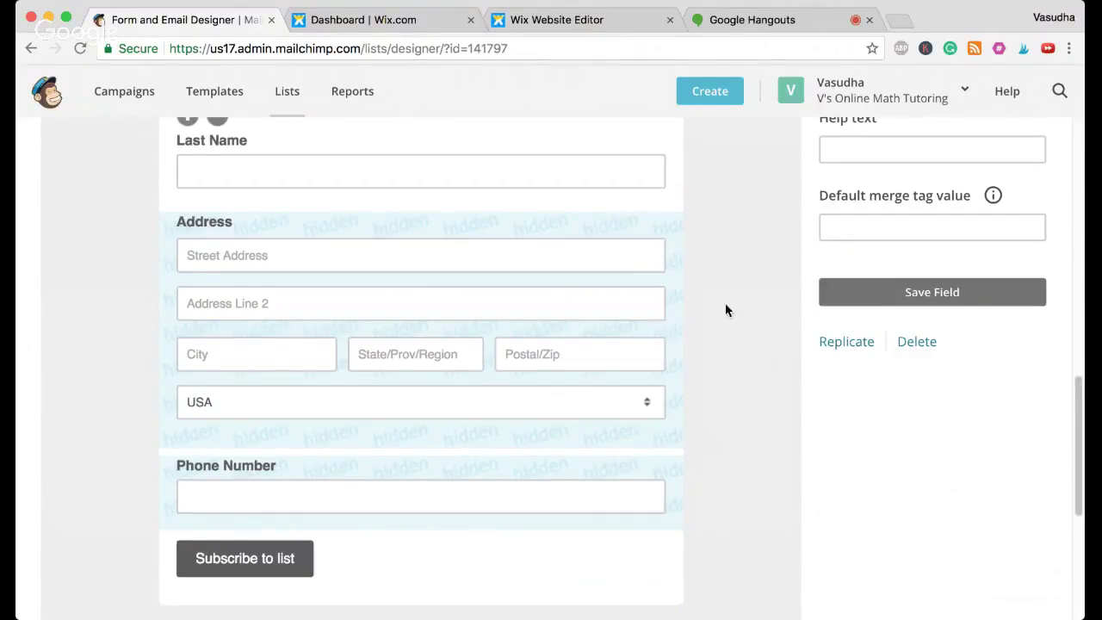
scroll(758, 301, up, 2)
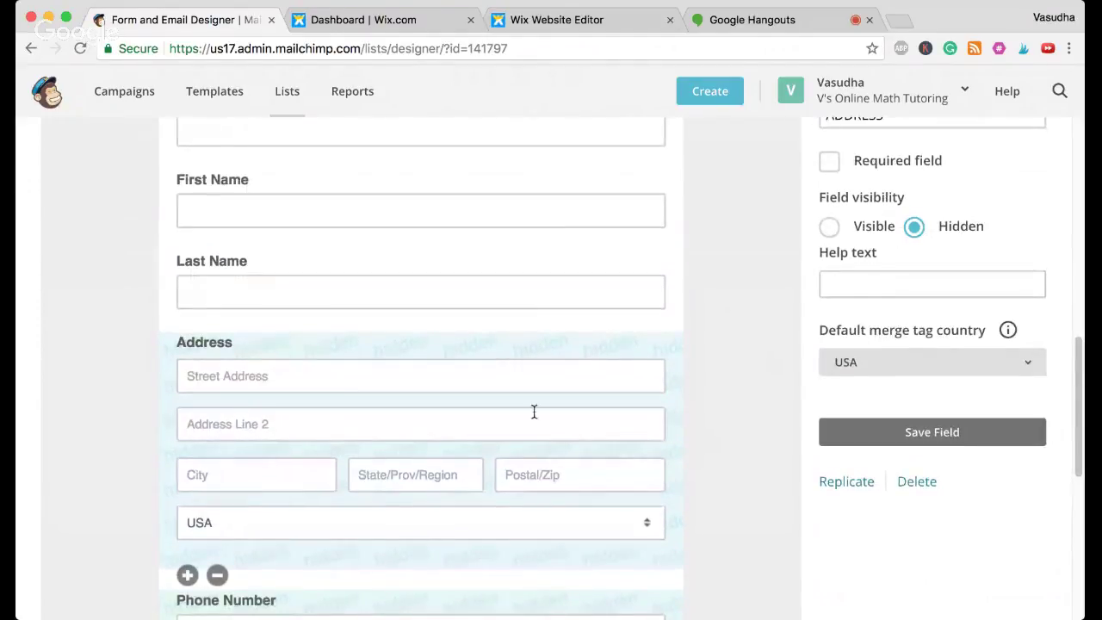
scroll(533, 410, down, 2)
click(556, 511)
scroll(958, 249, up, 1)
scroll(957, 243, down, 1)
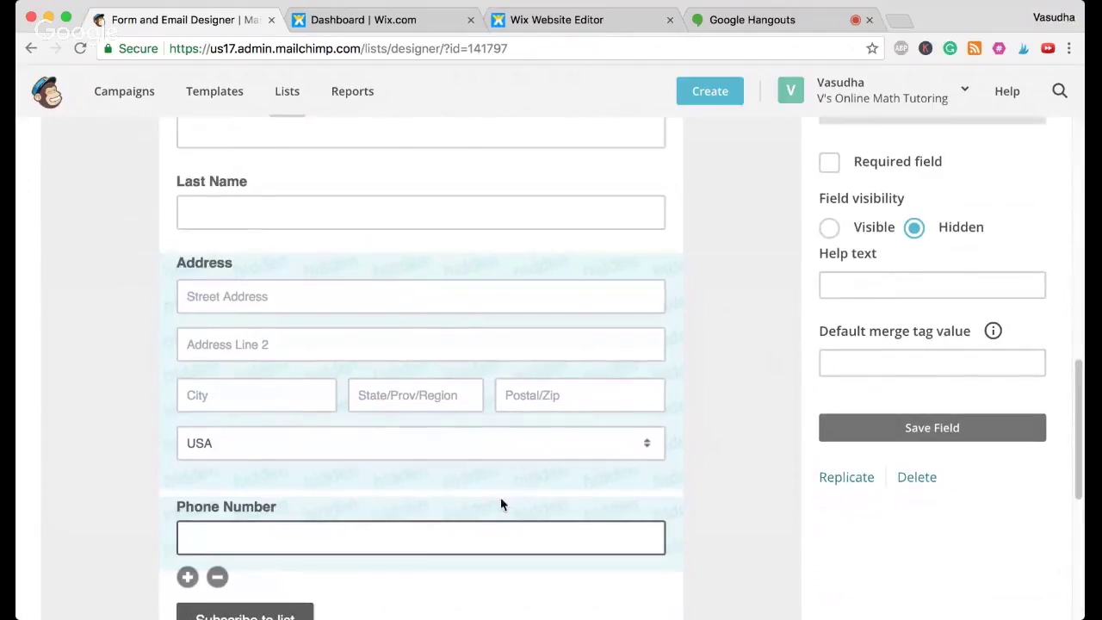
scroll(514, 312, down, 2)
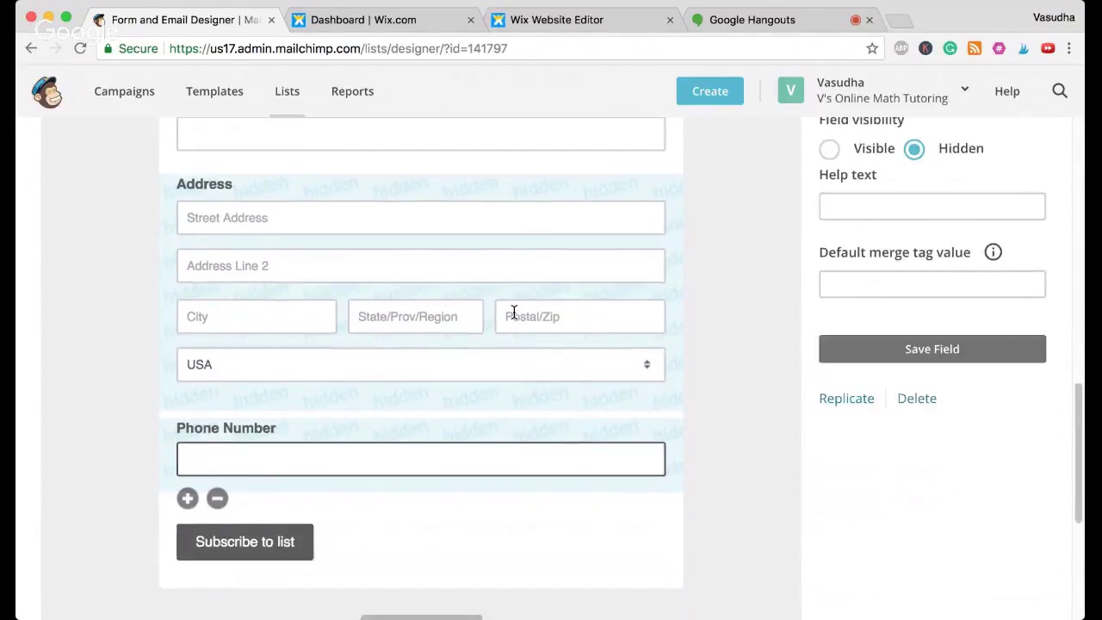
scroll(513, 313, down, 2)
Save the Phone Number field with its visibility kept as hidden
scroll(514, 312, up, 3)
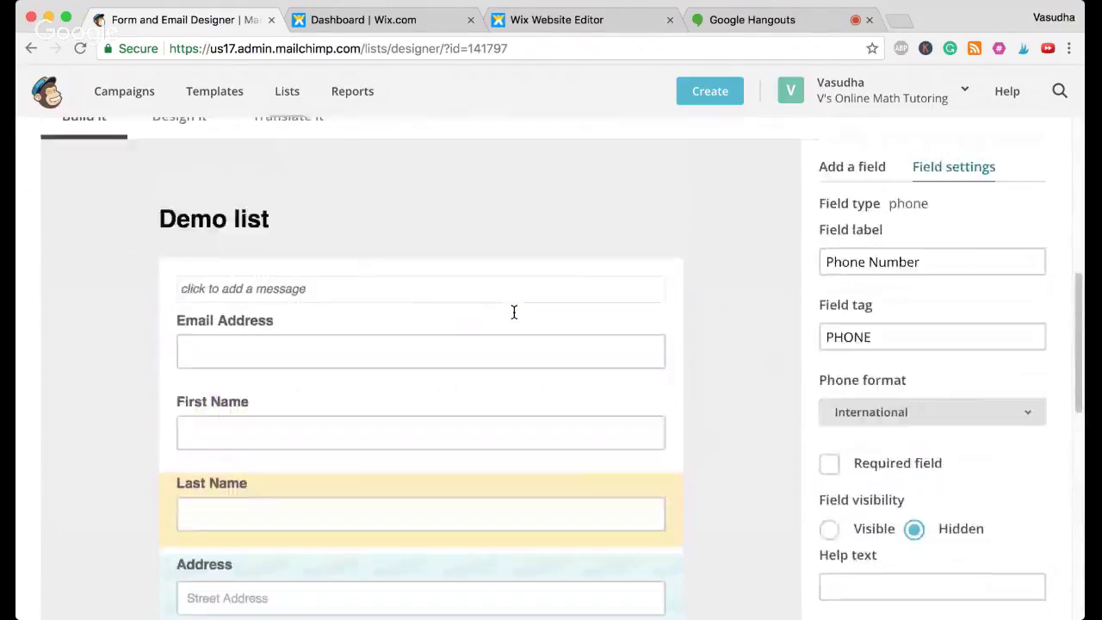
scroll(516, 319, up, 3)
scroll(514, 319, up, 2)
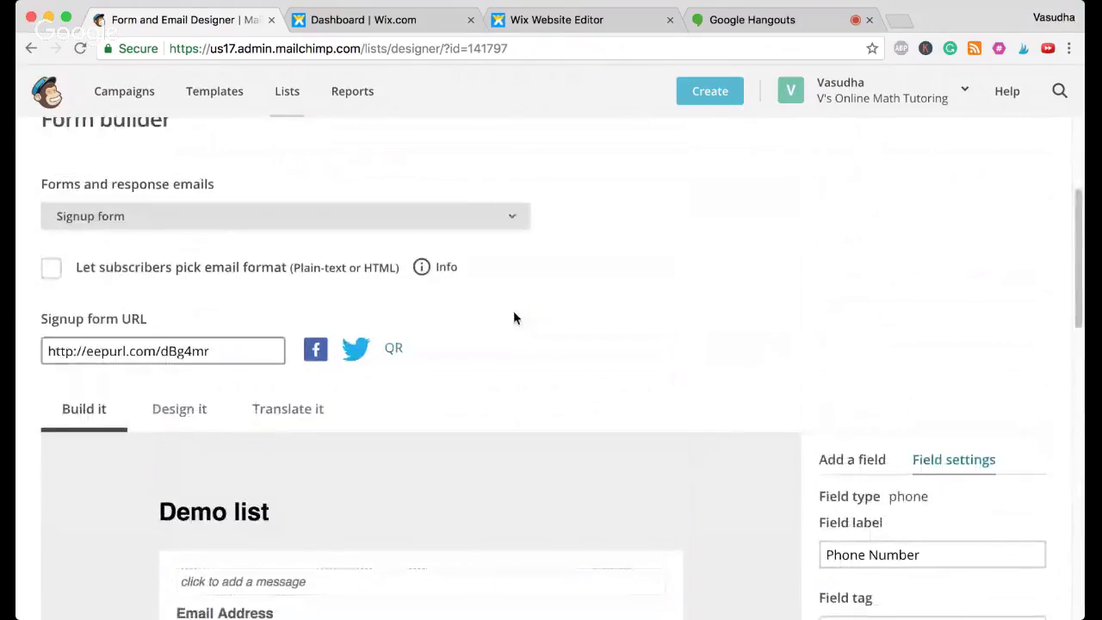
scroll(514, 318, up, 5)
scroll(513, 311, down, 8)
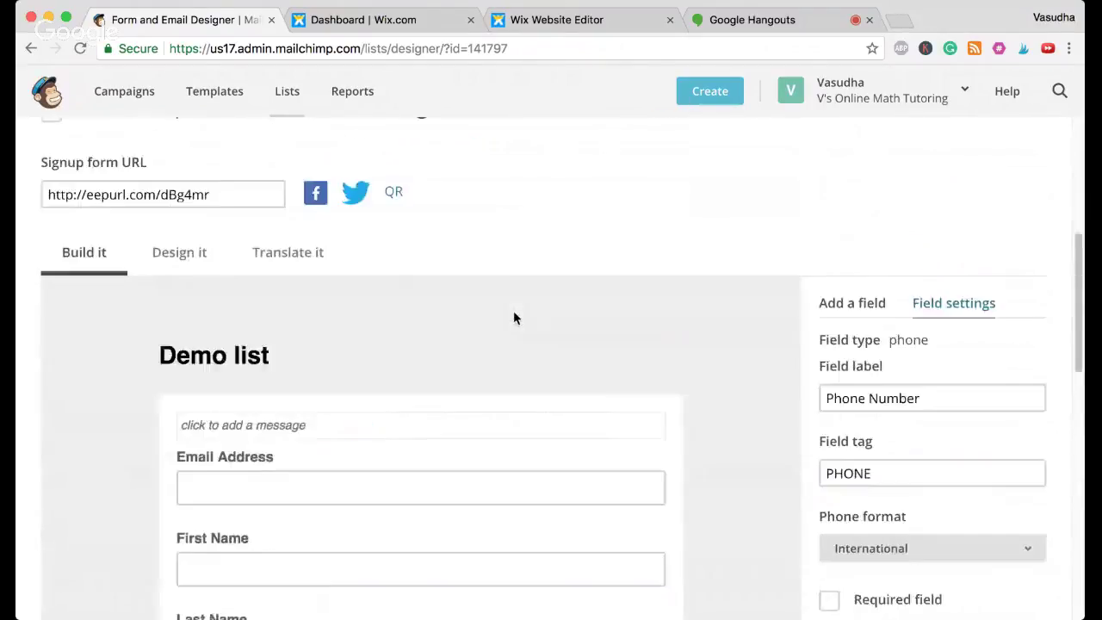
scroll(513, 311, down, 5)
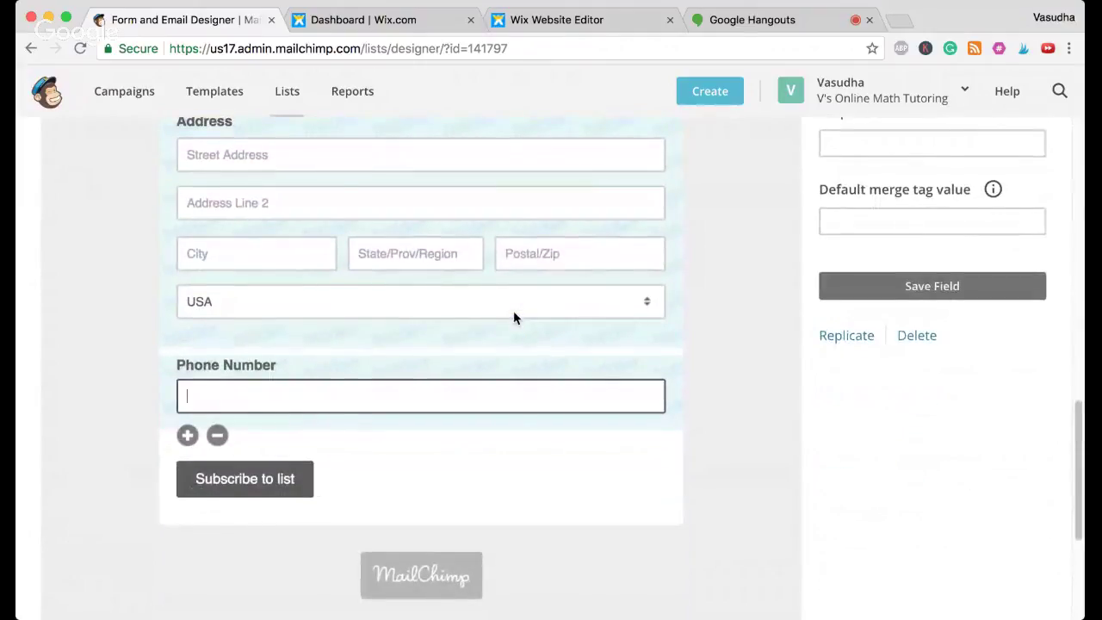
click(985, 282)
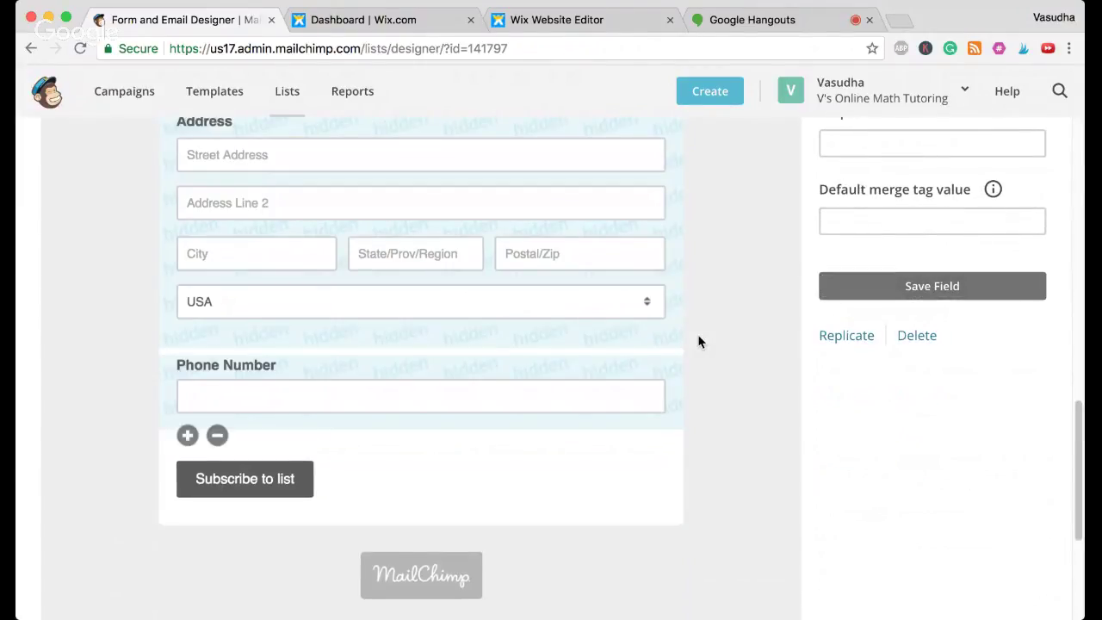
Set the Last Name field's visibility to hidden and save the field
scroll(699, 340, up, 3)
click(477, 202)
scroll(951, 325, up, 2)
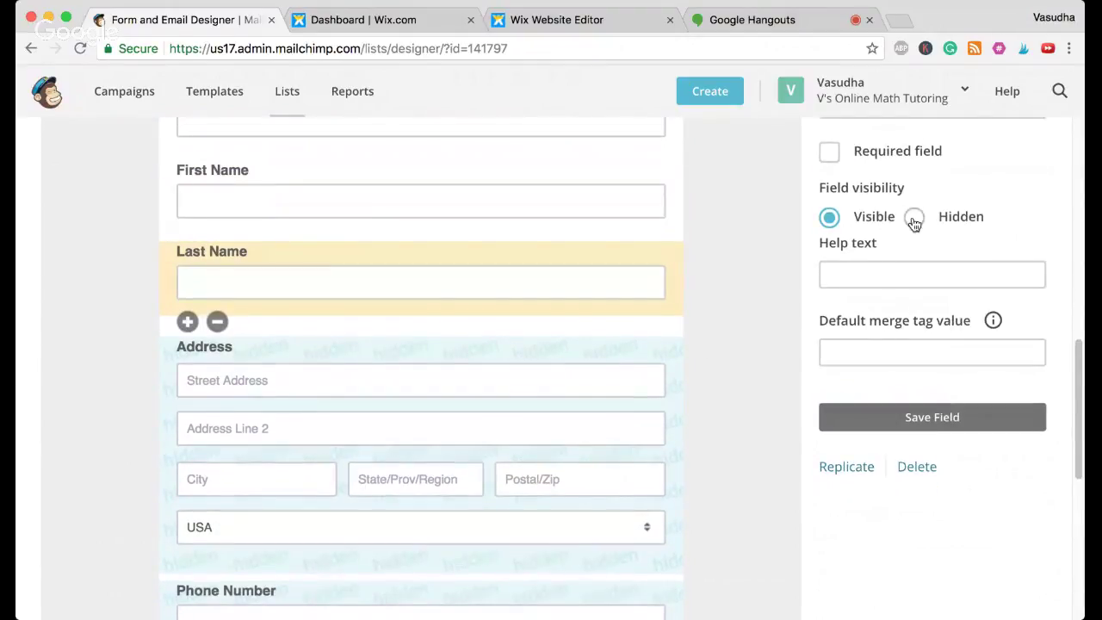
click(913, 217)
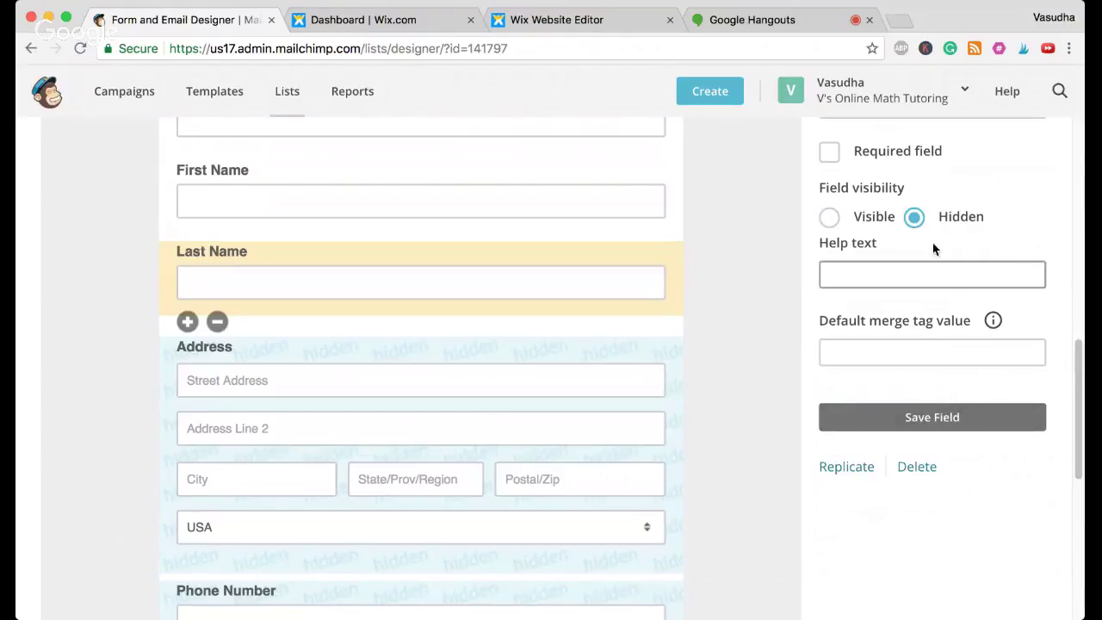
click(916, 428)
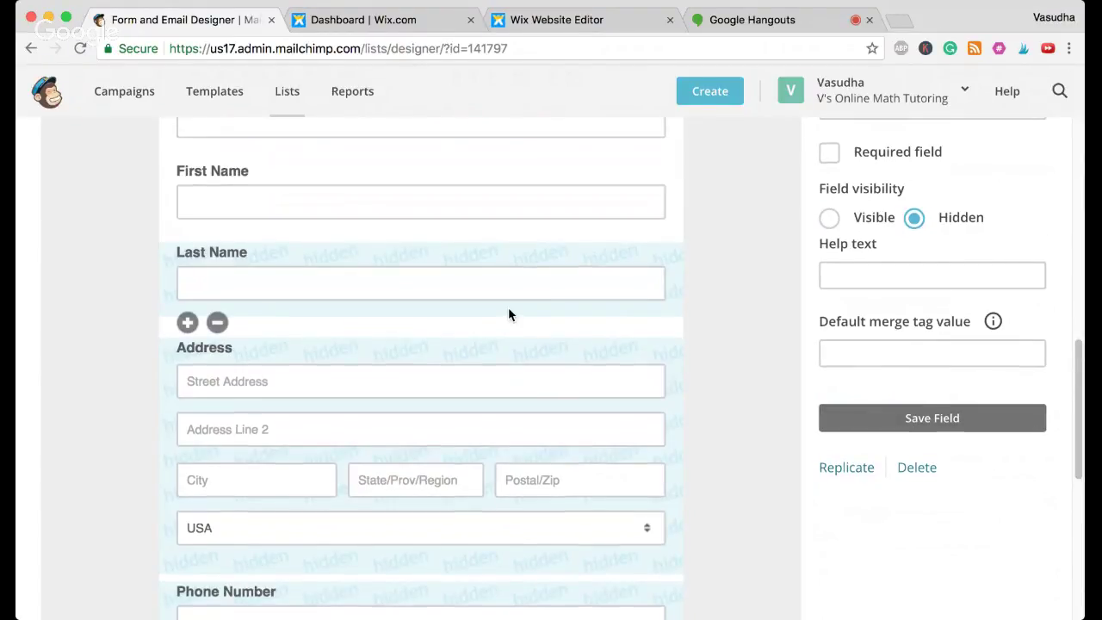
Make the First Name field required and save the field
scroll(508, 315, up, 3)
click(474, 204)
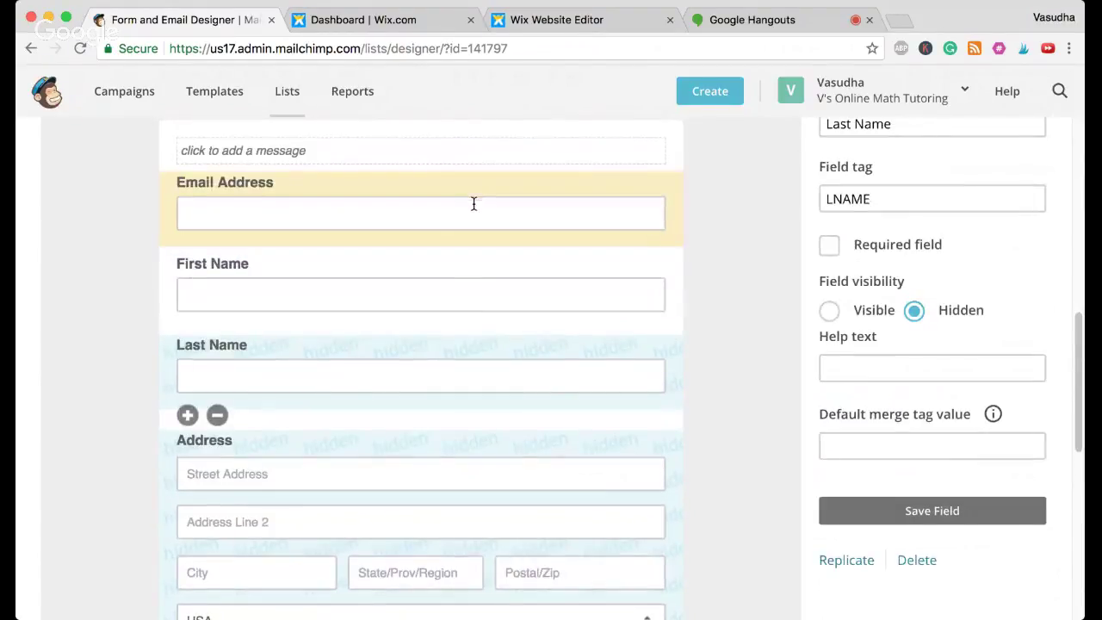
click(593, 271)
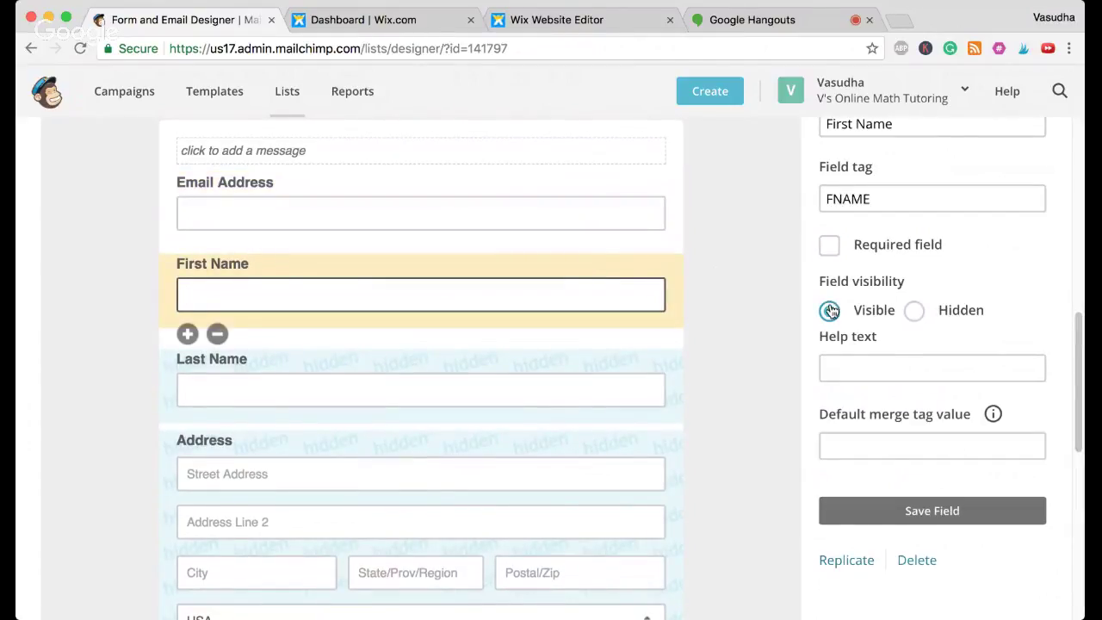
click(829, 245)
click(918, 512)
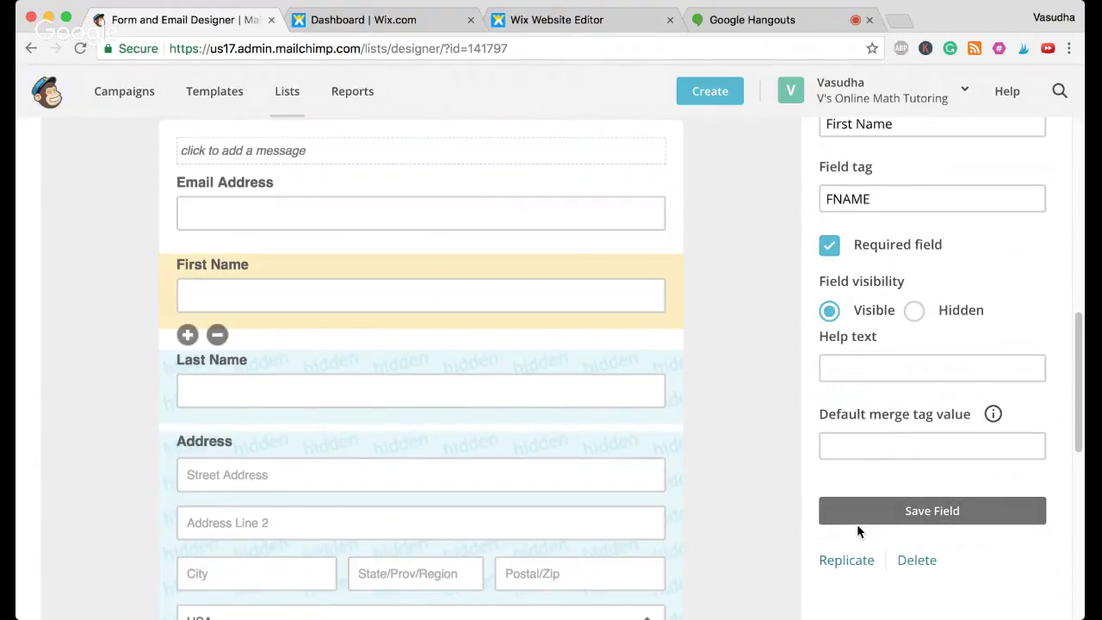
Add a Check Boxes field to the signup form and select it below the Phone Number field
scroll(580, 446, down, 5)
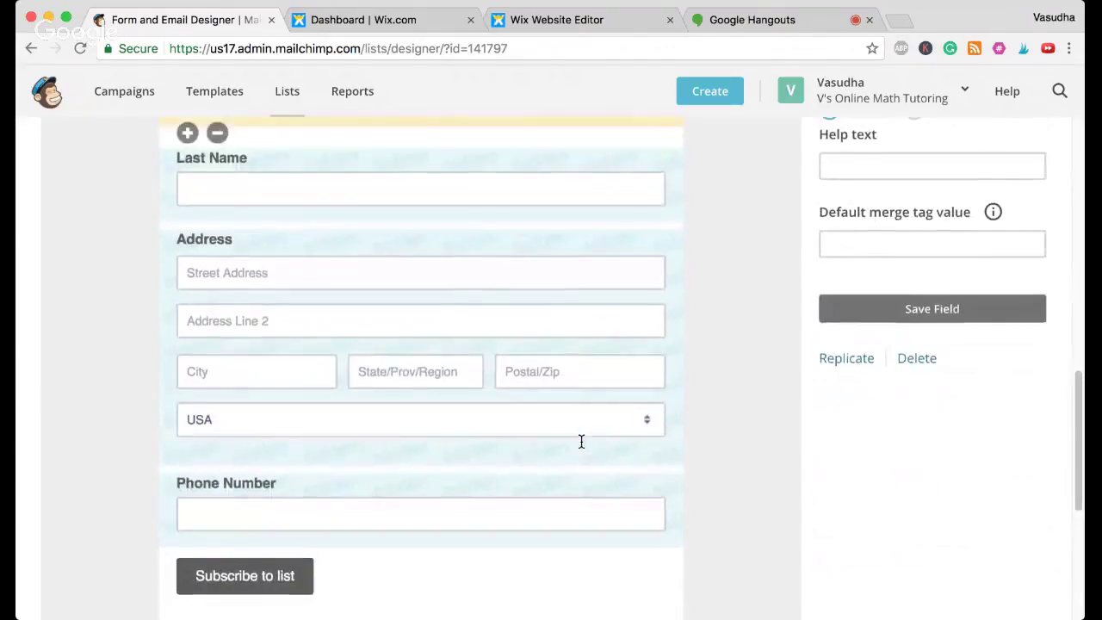
scroll(581, 441, up, 5)
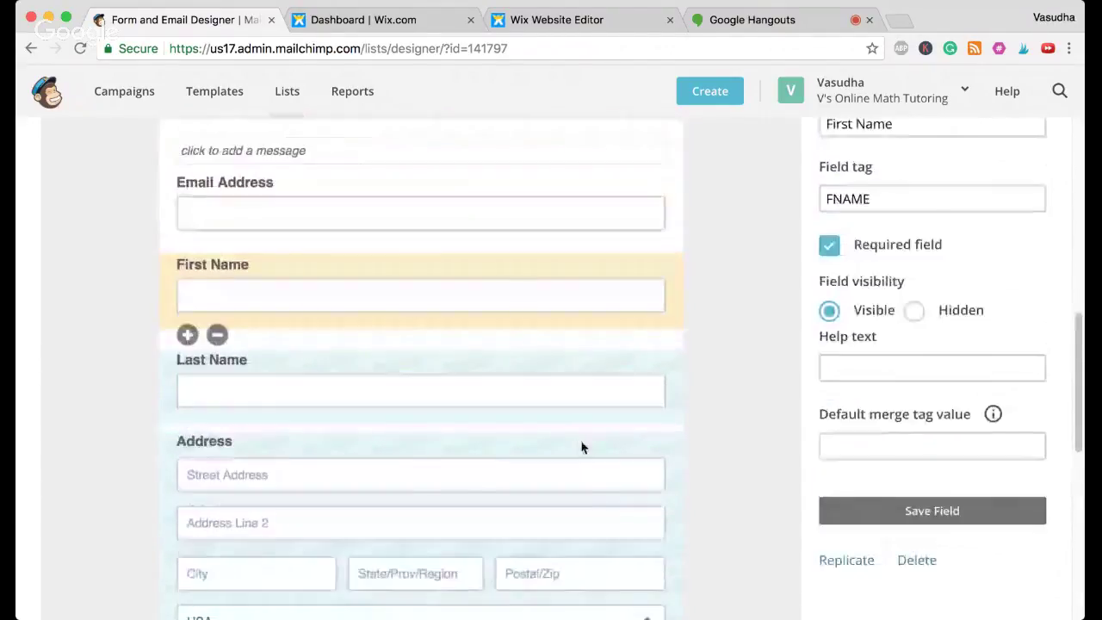
scroll(581, 447, down, 5)
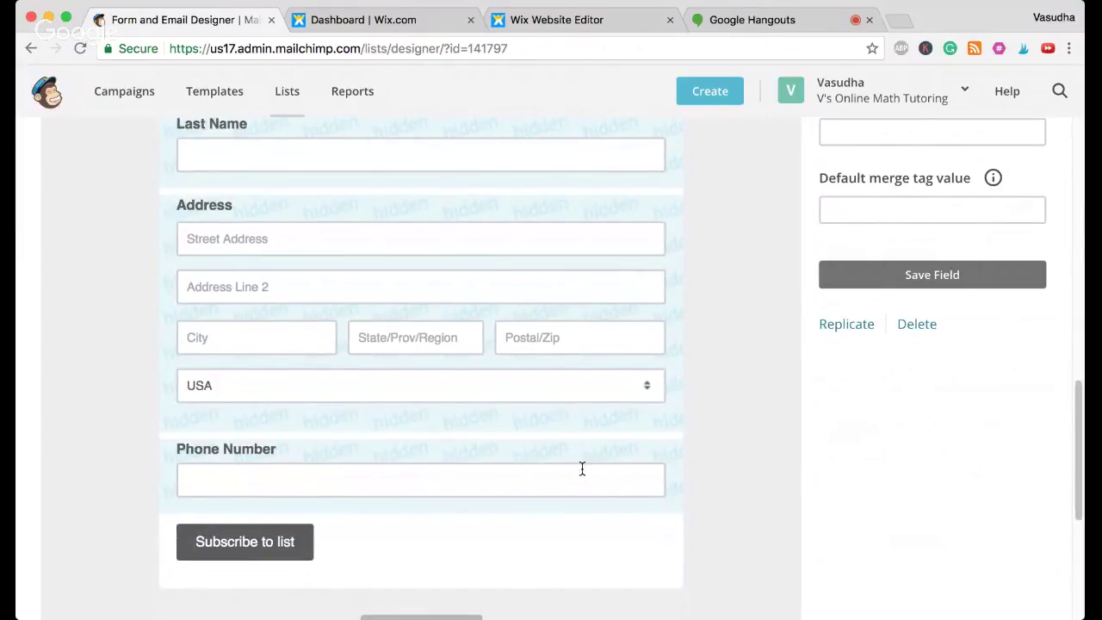
scroll(726, 401, up, 5)
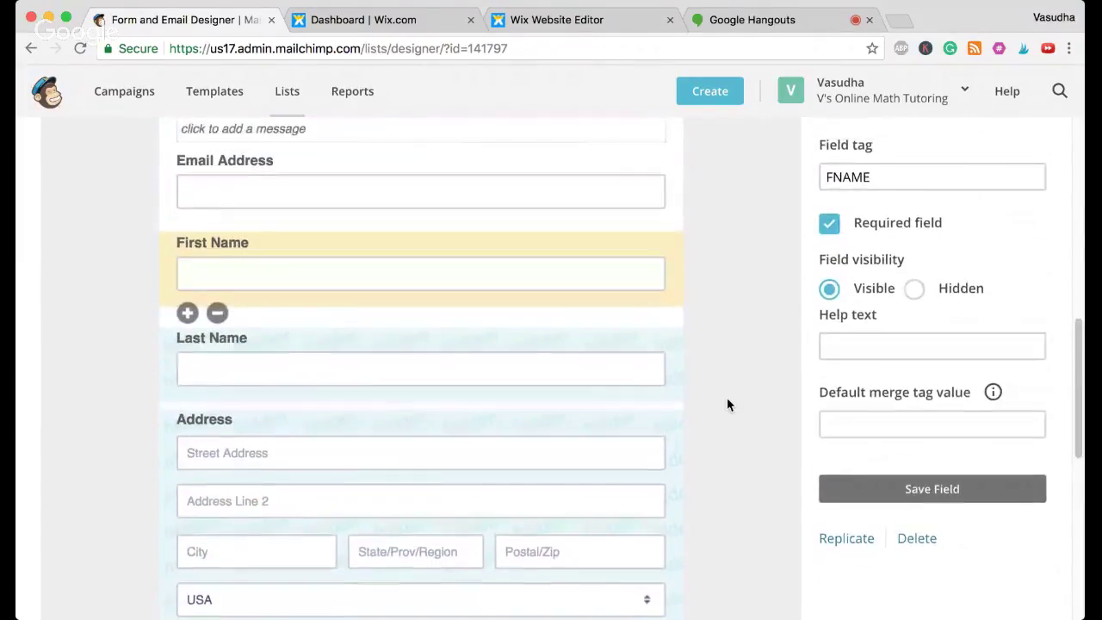
scroll(727, 405, up, 1)
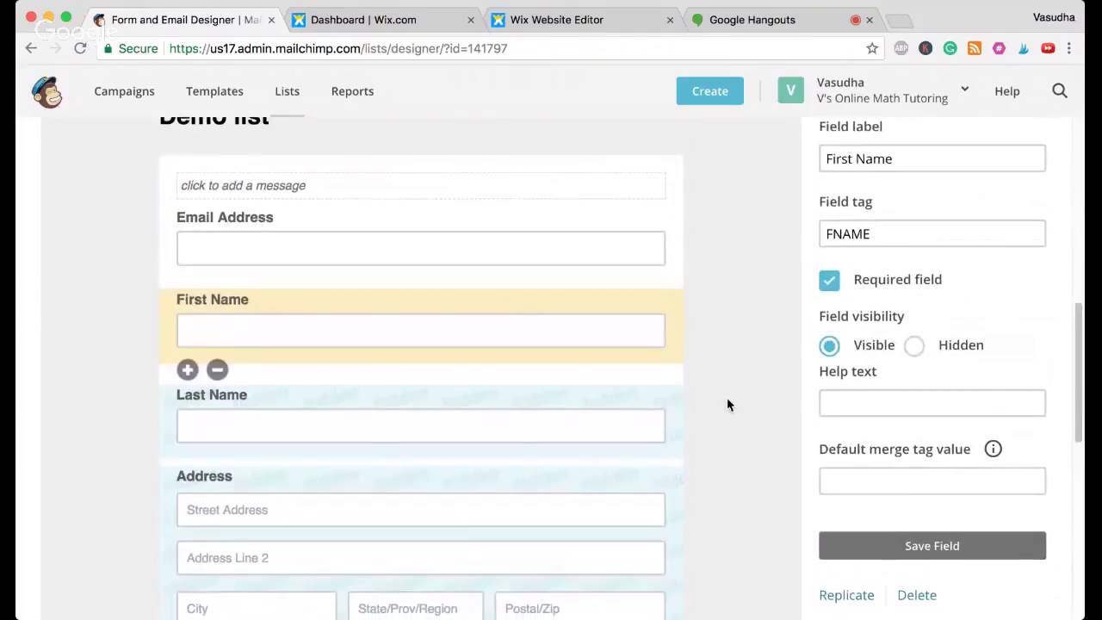
scroll(727, 403, up, 2)
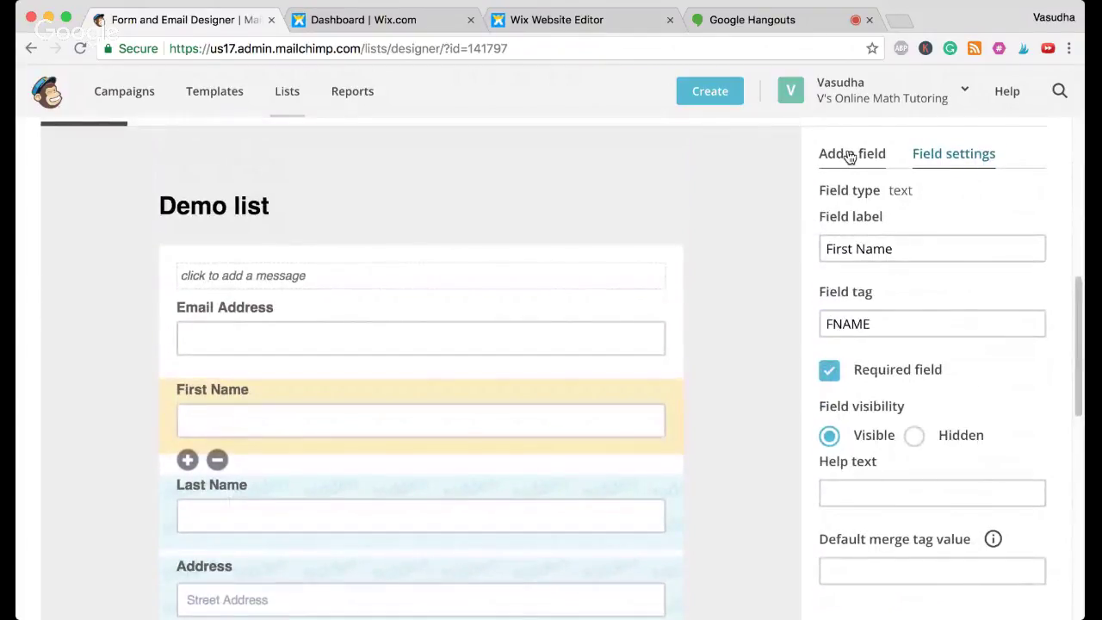
click(849, 155)
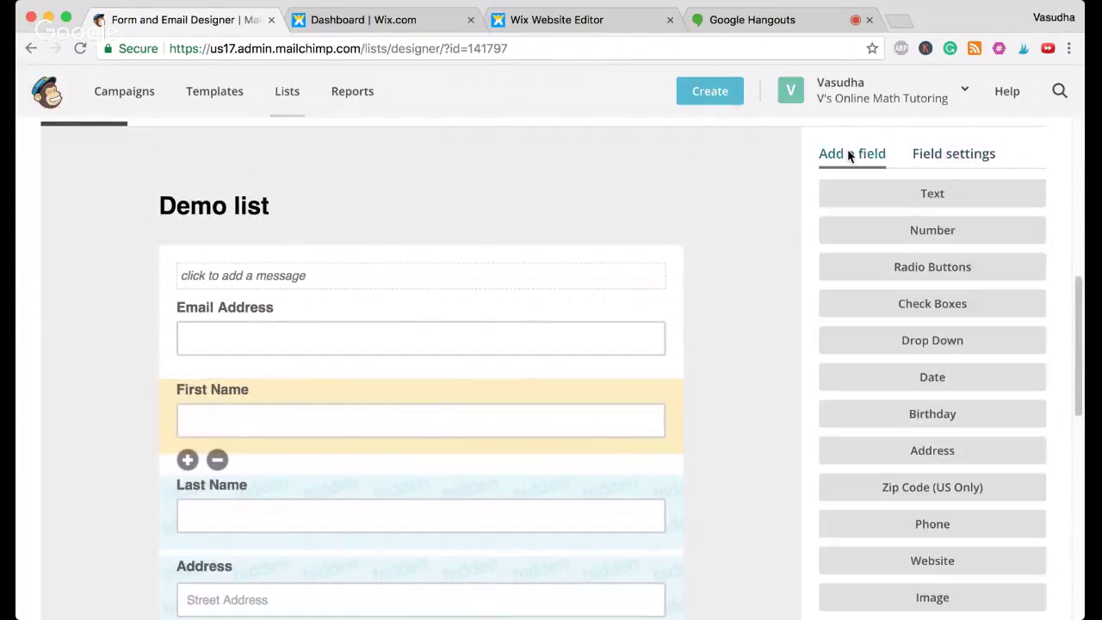
click(936, 311)
scroll(690, 396, down, 5)
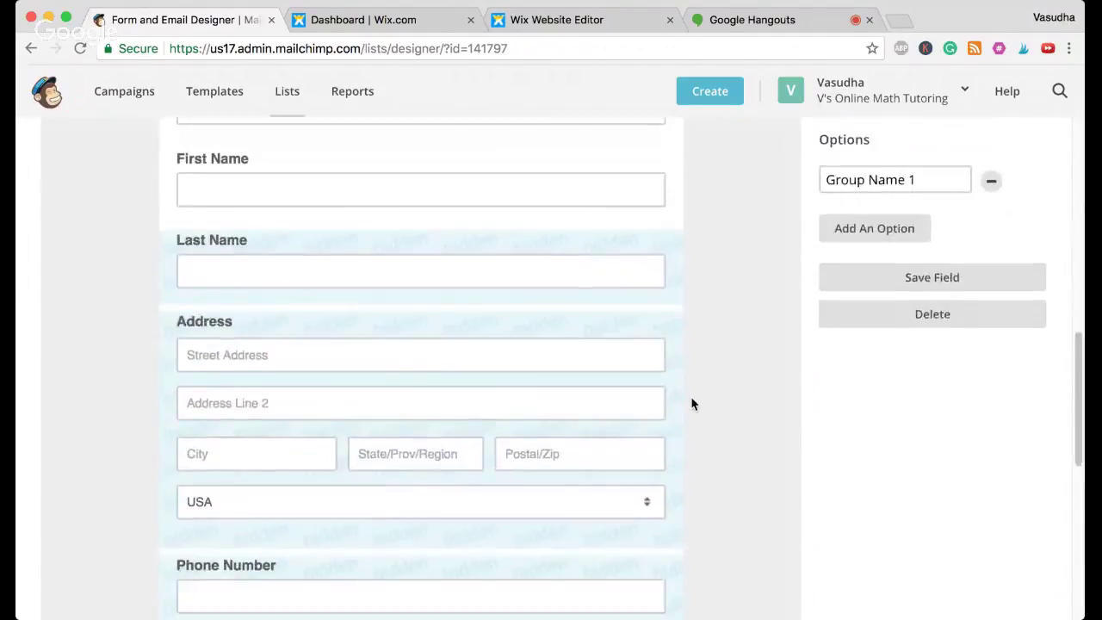
scroll(690, 403, down, 3)
click(502, 487)
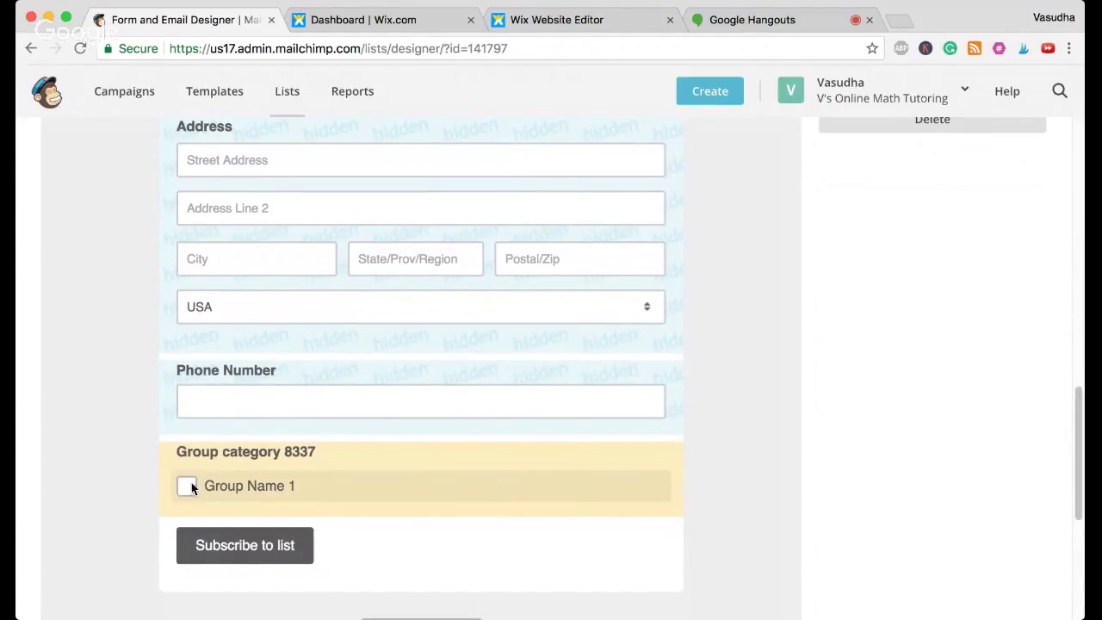
Set the new checkbox field's label to "Privacy Policy"
scroll(925, 351, up, 5)
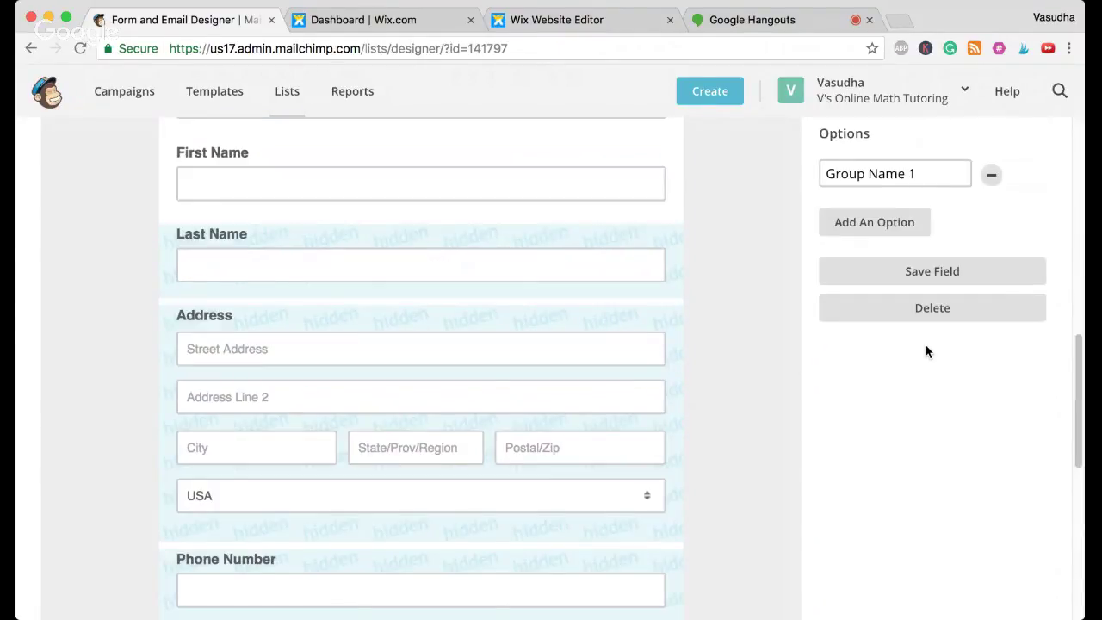
scroll(927, 353, up, 1)
drag(962, 207, 813, 217)
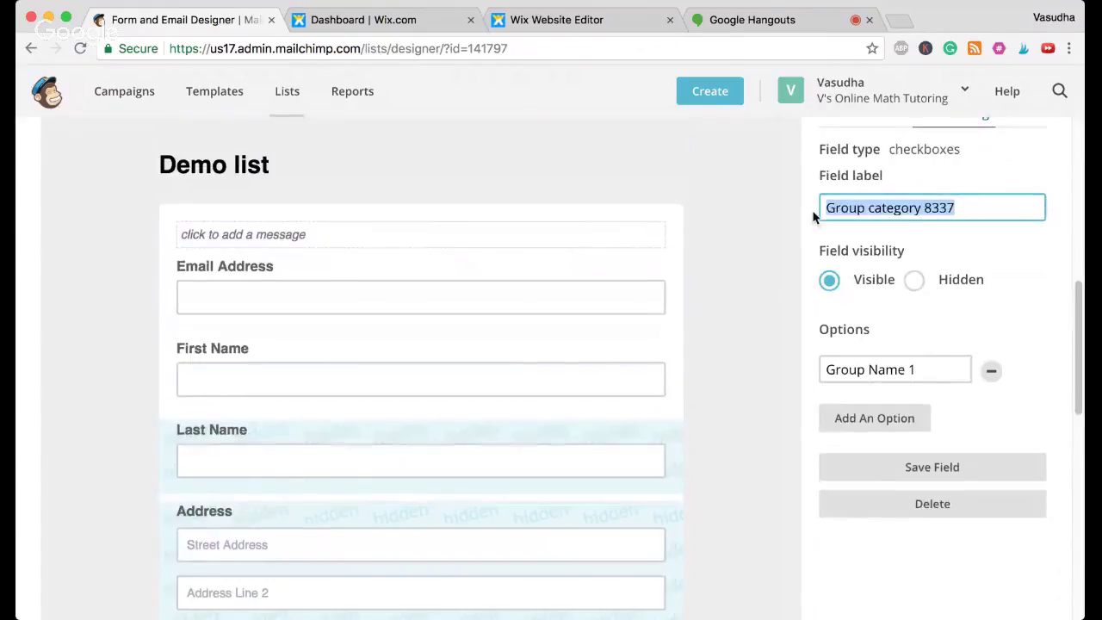
text(Priva)
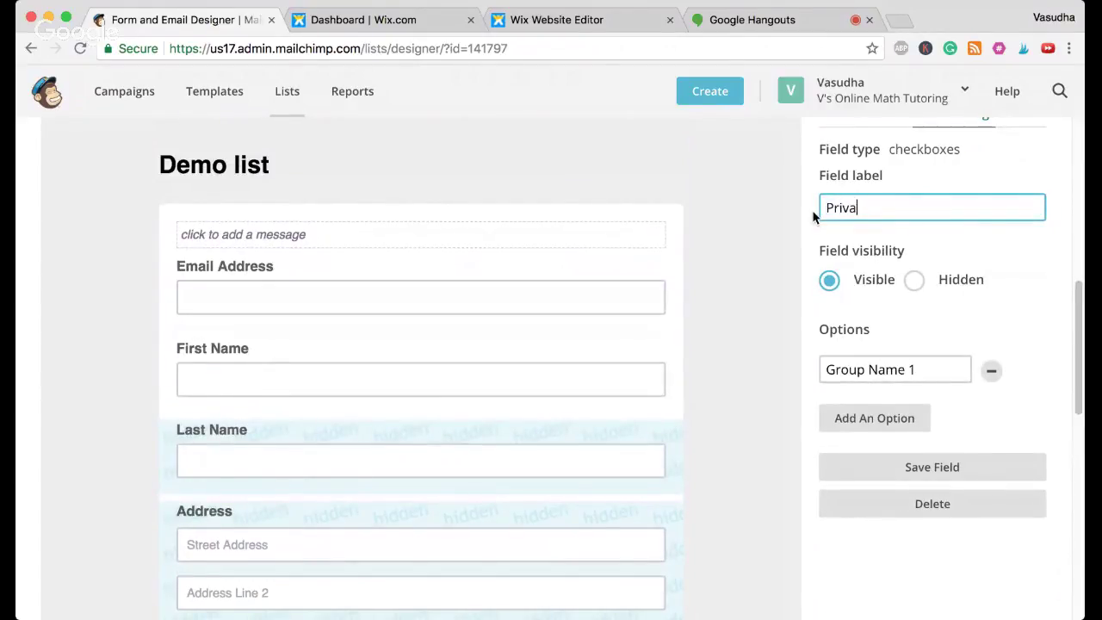
text(cy Policy)
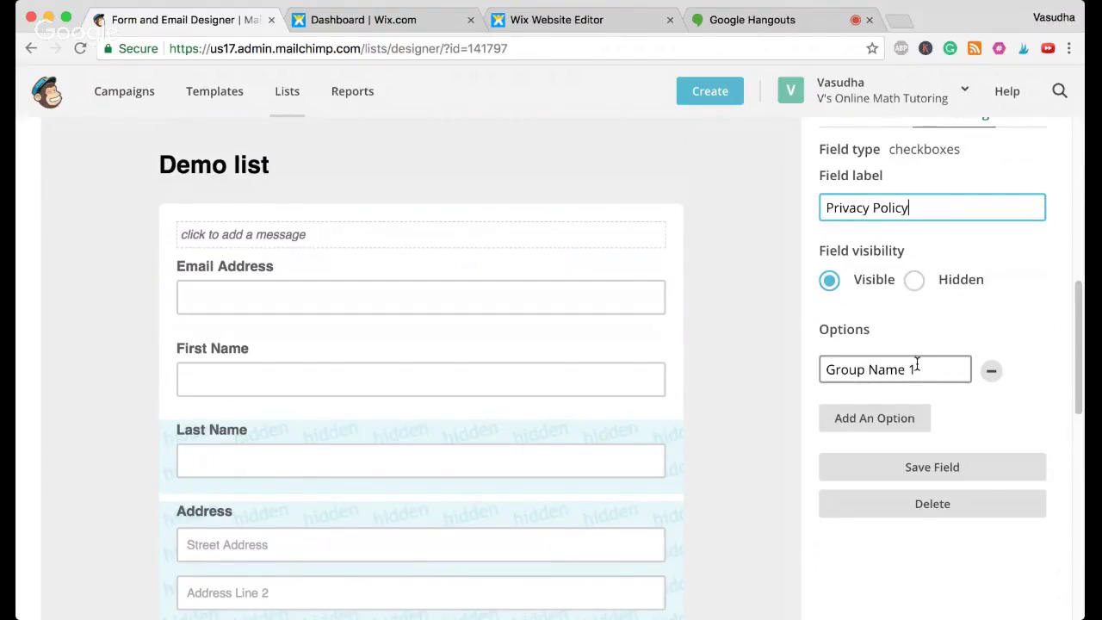
Set the Privacy Policy checkbox option to "I have read and agree to the privacy policy" and save the field
drag(928, 368, 824, 368)
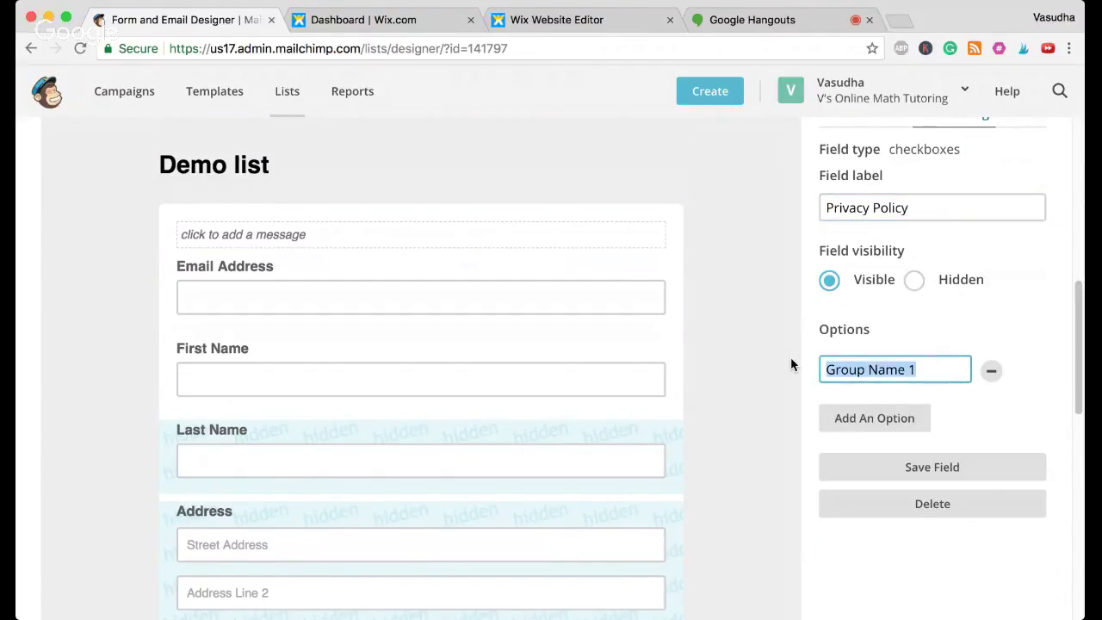
text(I have )
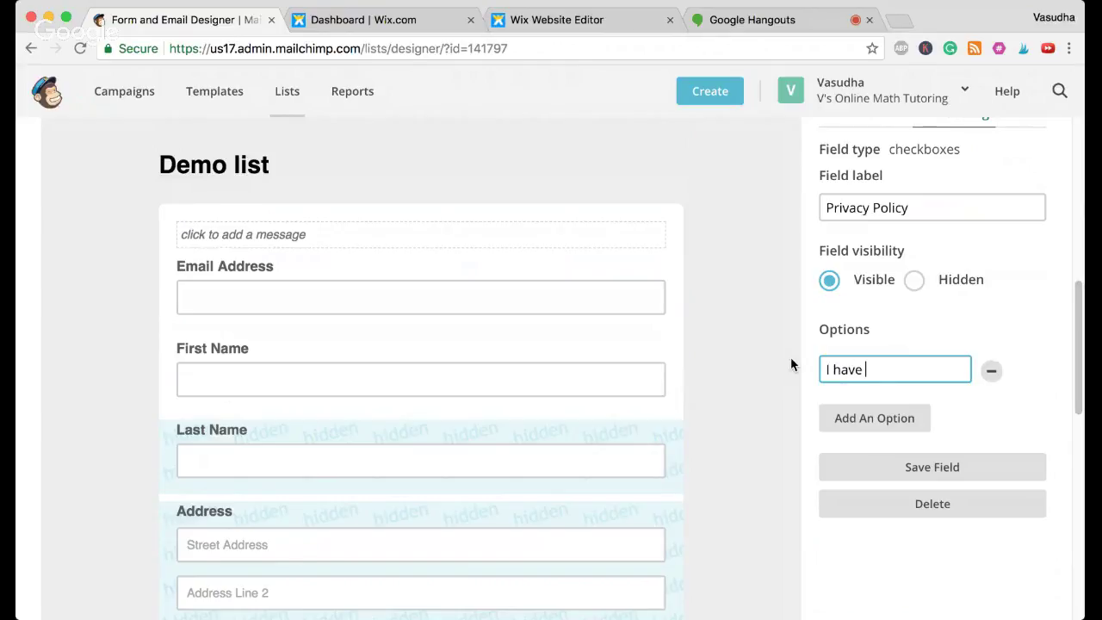
text(read and agree to t)
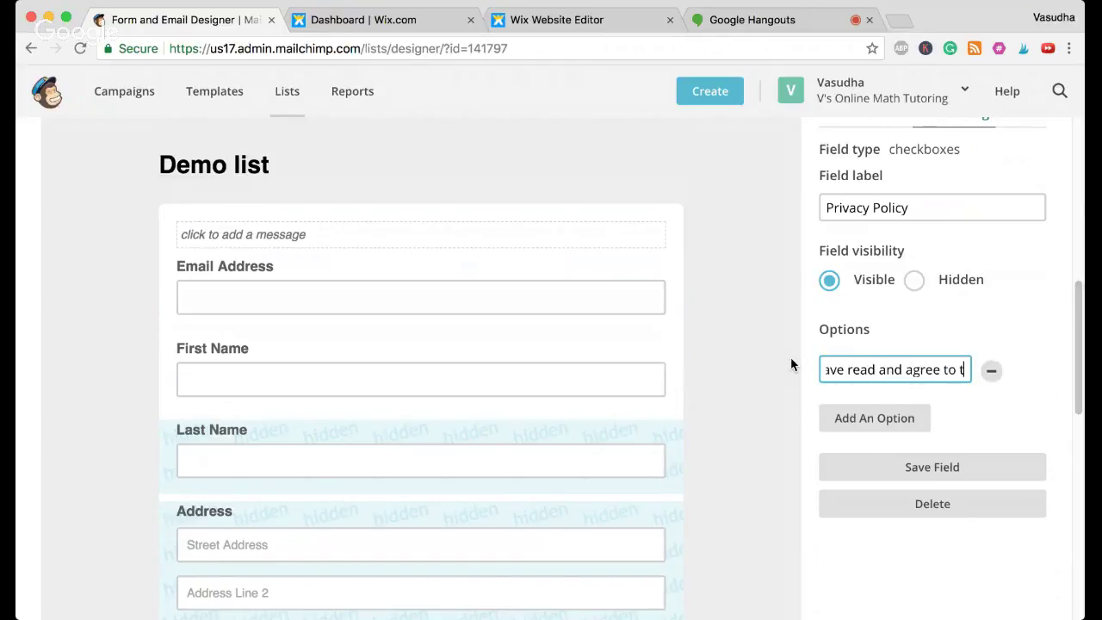
text(he privac)
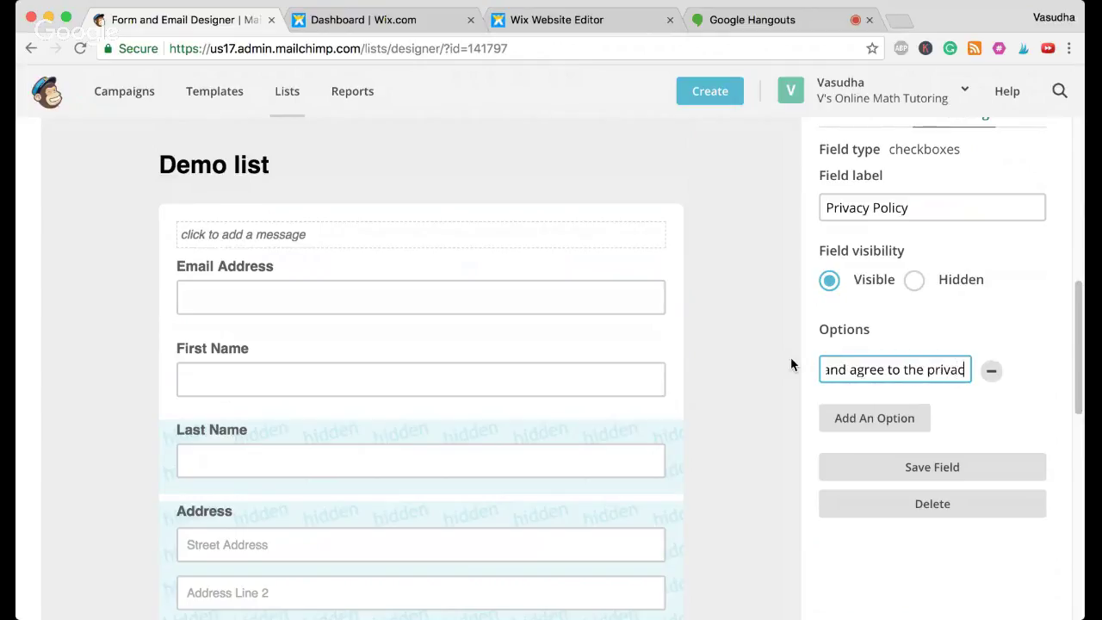
text(y poli)
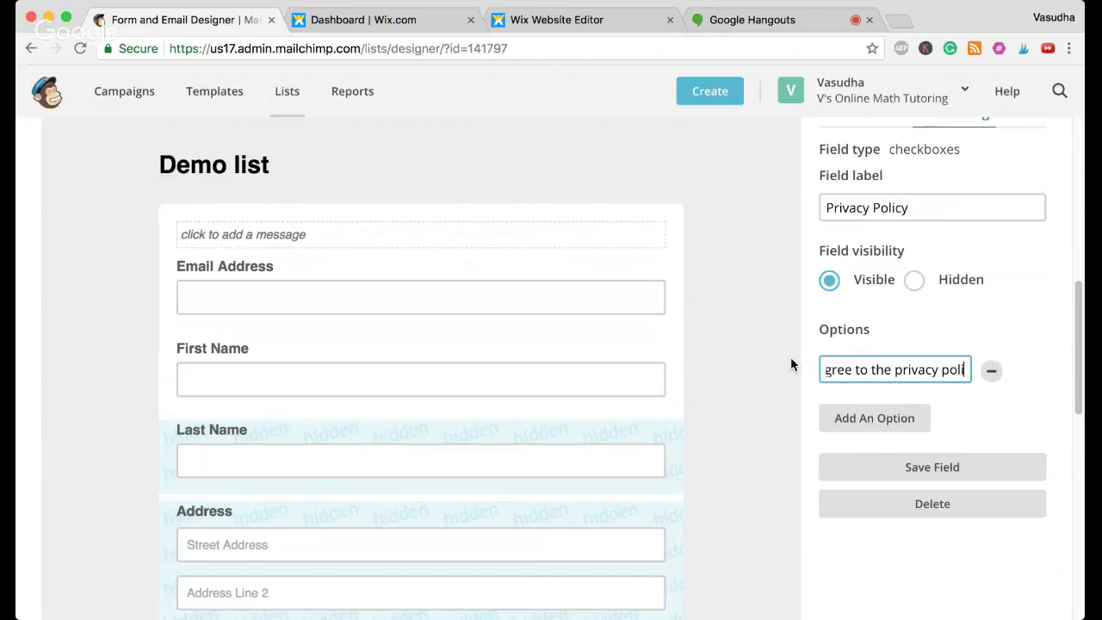
text(cy)
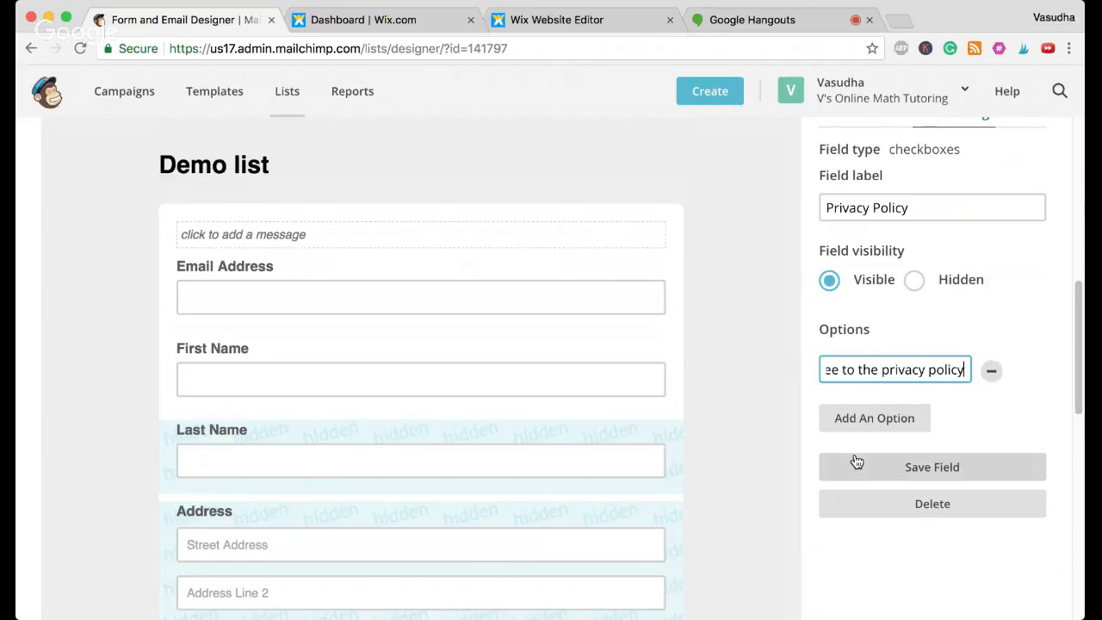
click(892, 469)
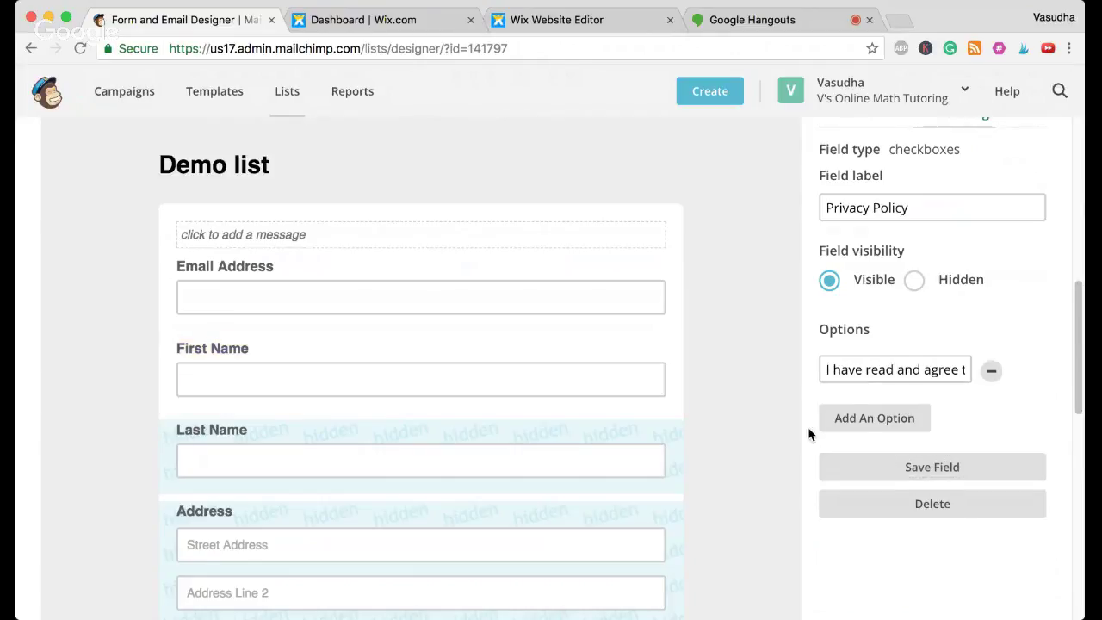
Check the Privacy Policy checkbox at the end of the signup form and save the field again
scroll(593, 492, down, 1)
scroll(593, 492, down, 10)
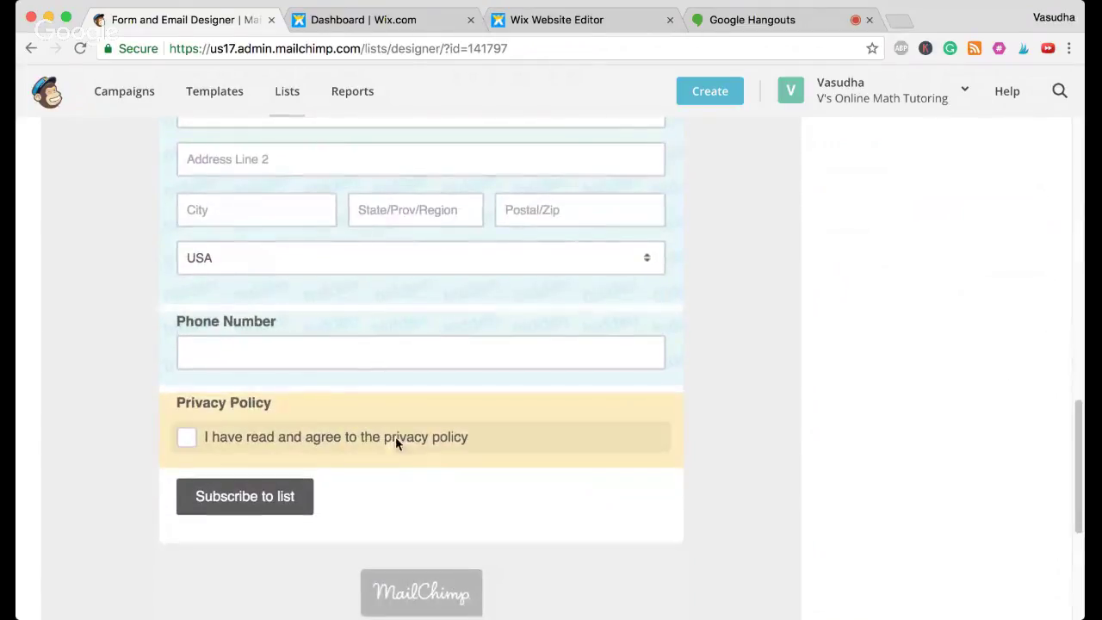
scroll(578, 465, up, 1)
scroll(576, 466, down, 4)
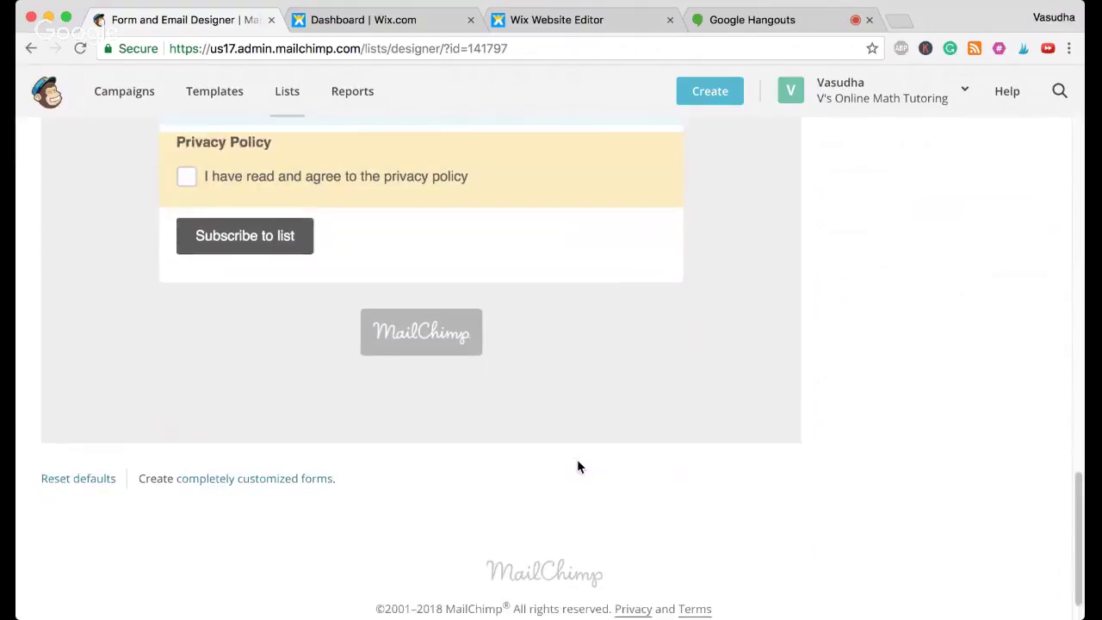
scroll(577, 467, up, 6)
scroll(577, 466, up, 5)
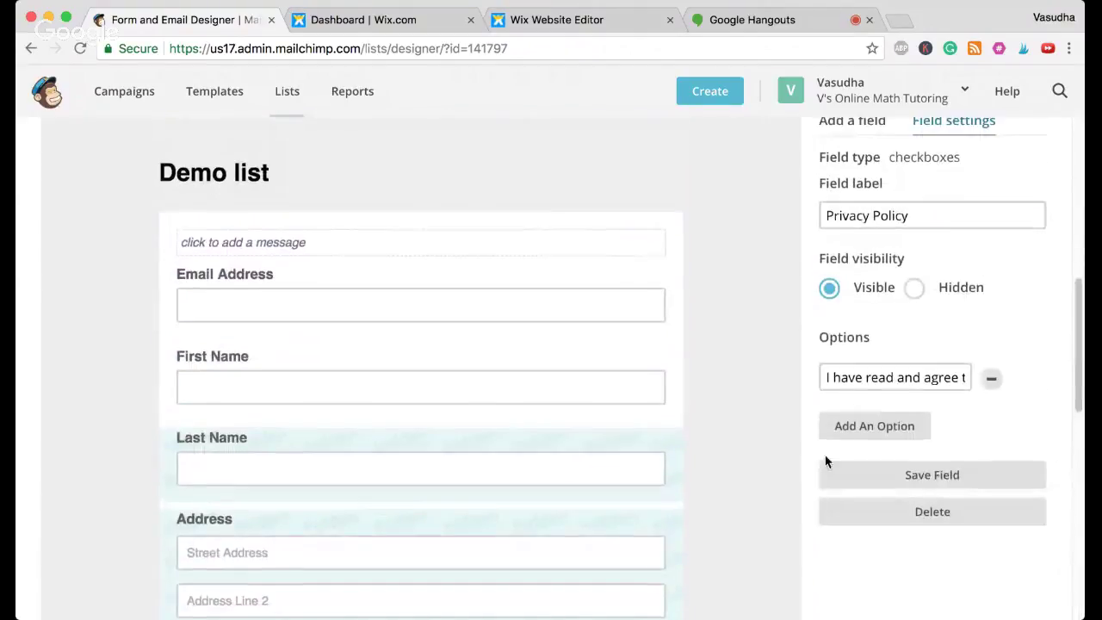
click(986, 475)
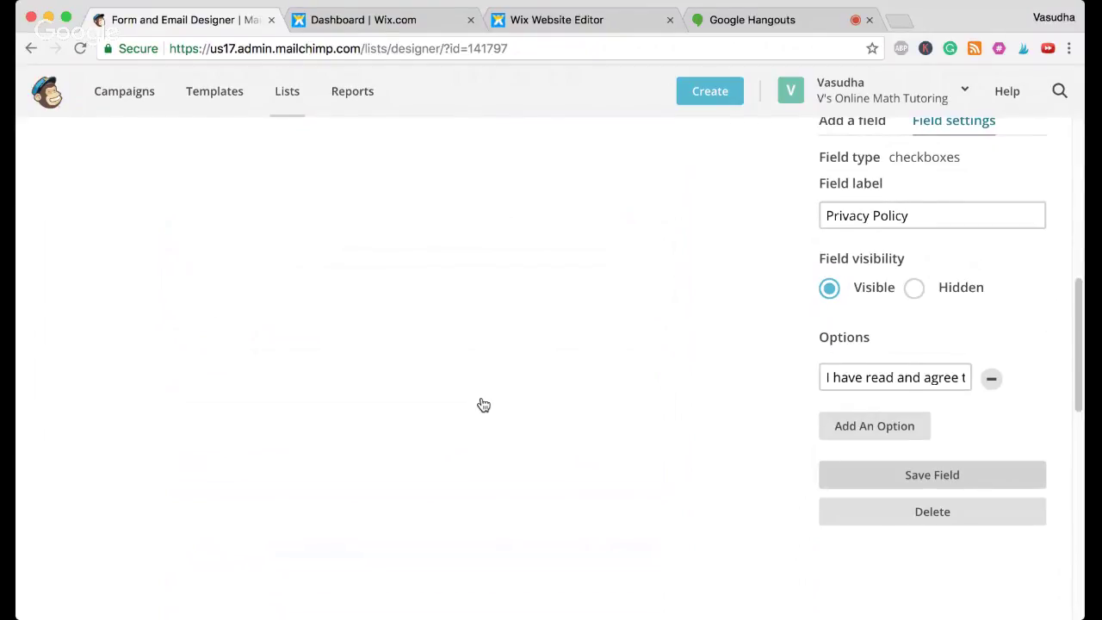
Open the list's embedded forms and look over the Classic form's options, preview and code
scroll(483, 404, down, 2)
scroll(483, 405, up, 6)
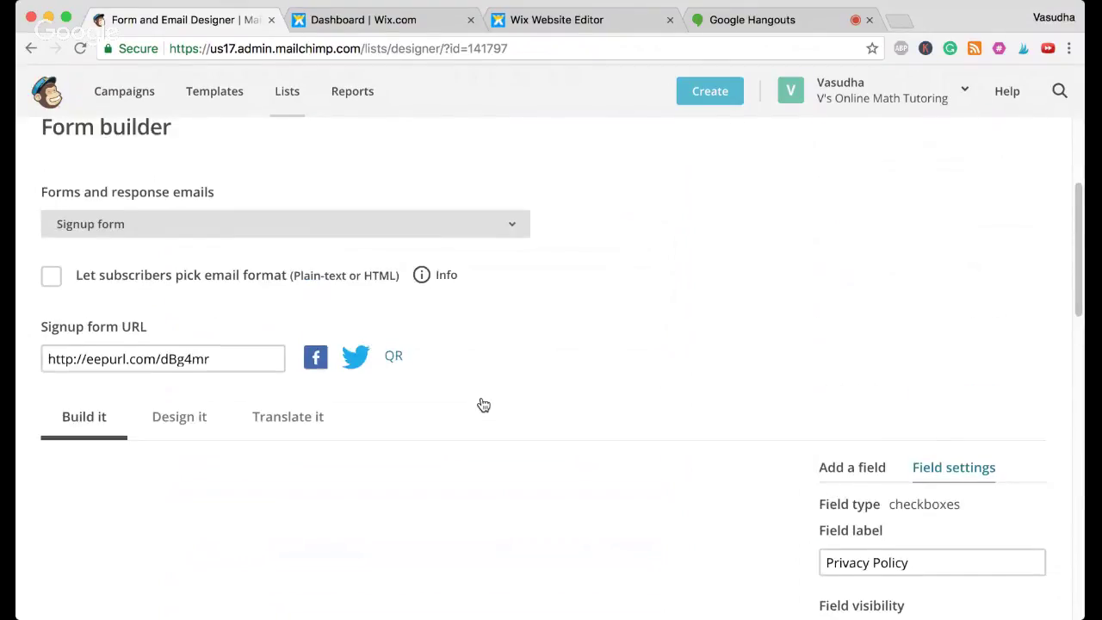
scroll(483, 404, down, 6)
scroll(483, 405, up, 1)
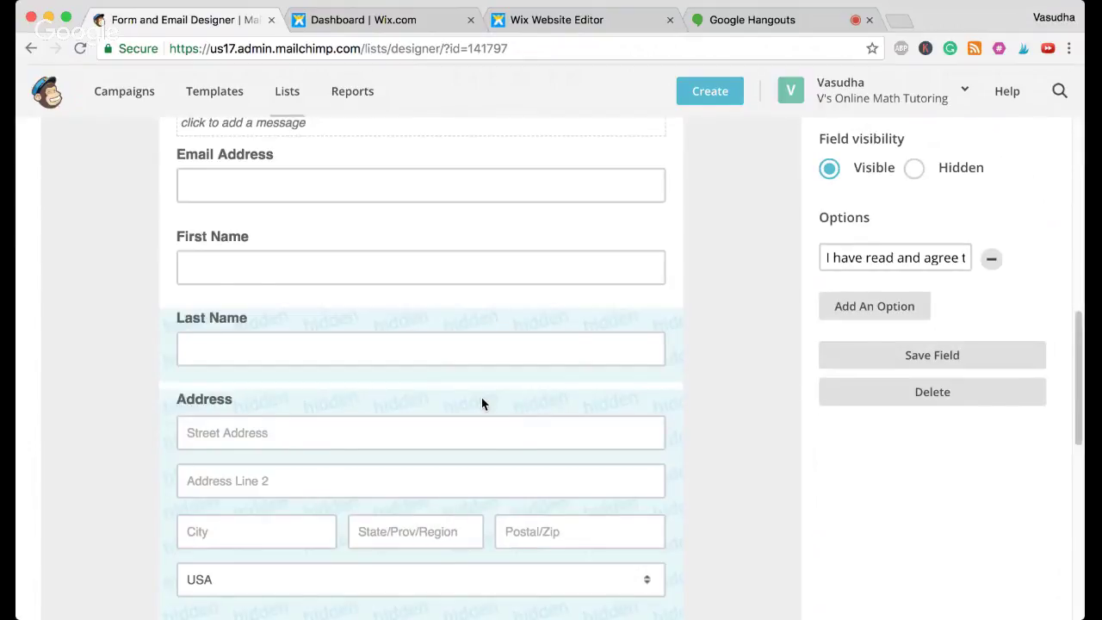
scroll(482, 404, up, 6)
click(450, 140)
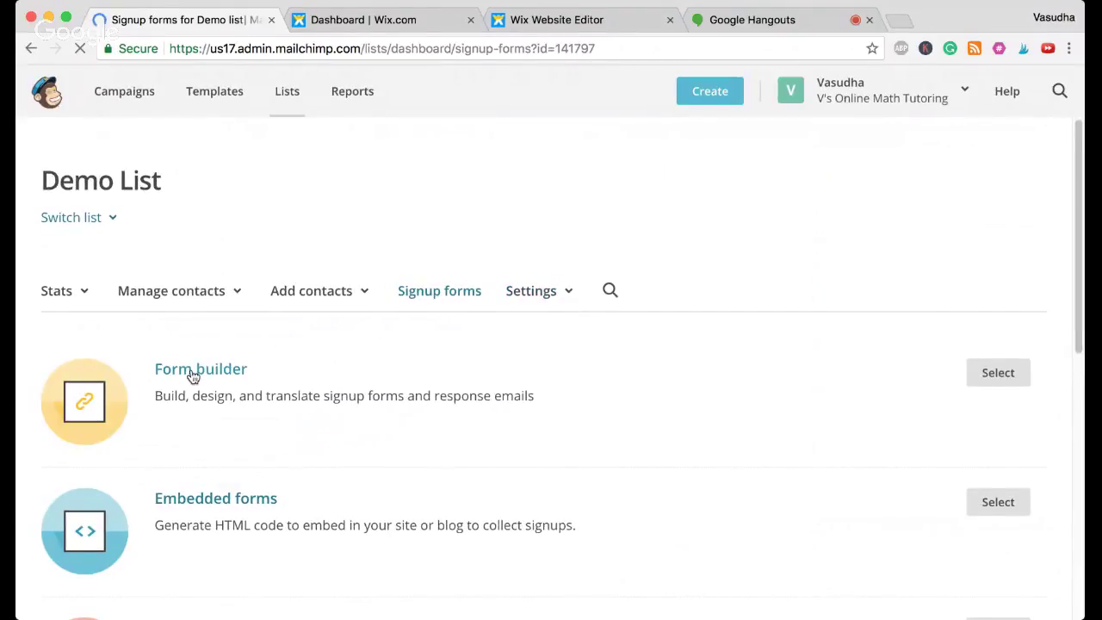
scroll(192, 374, down, 1)
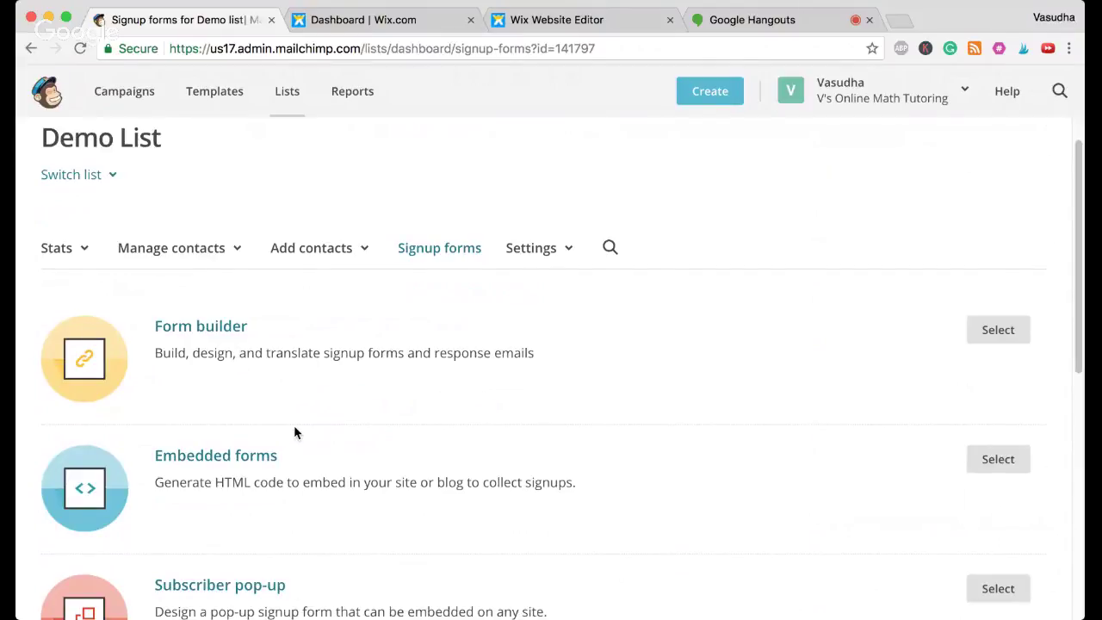
click(248, 455)
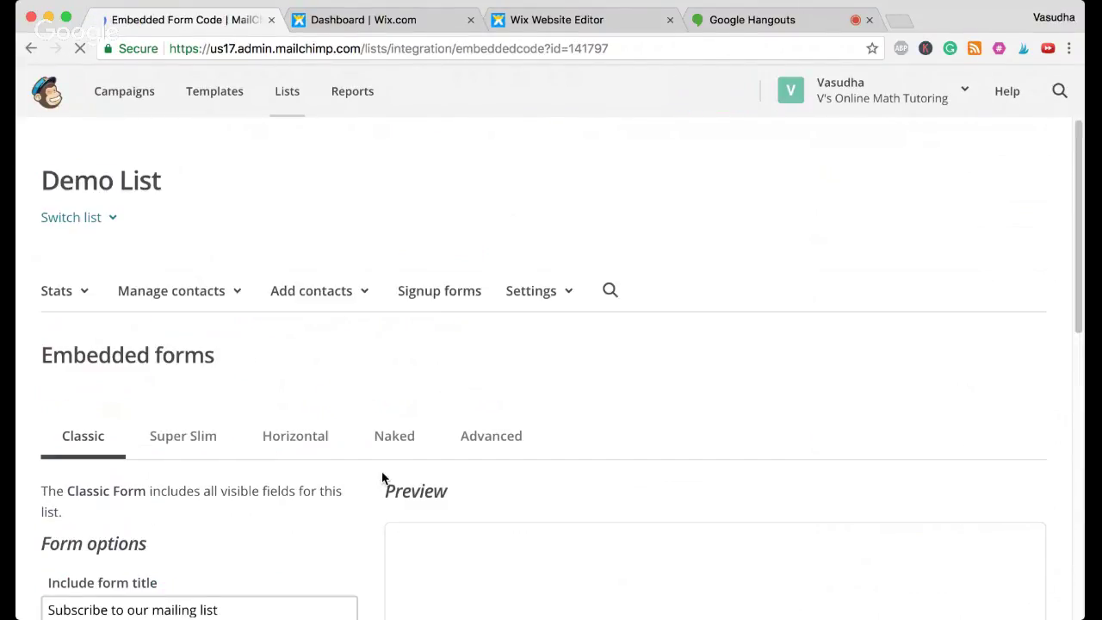
scroll(383, 478, down, 5)
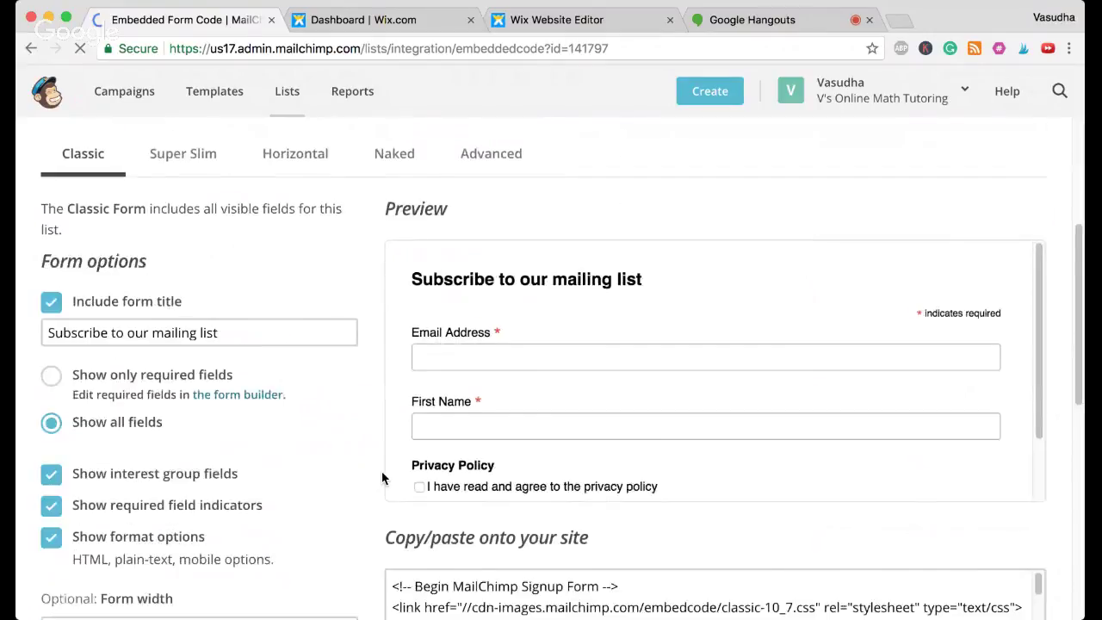
scroll(381, 473, down, 1)
scroll(569, 340, down, 2)
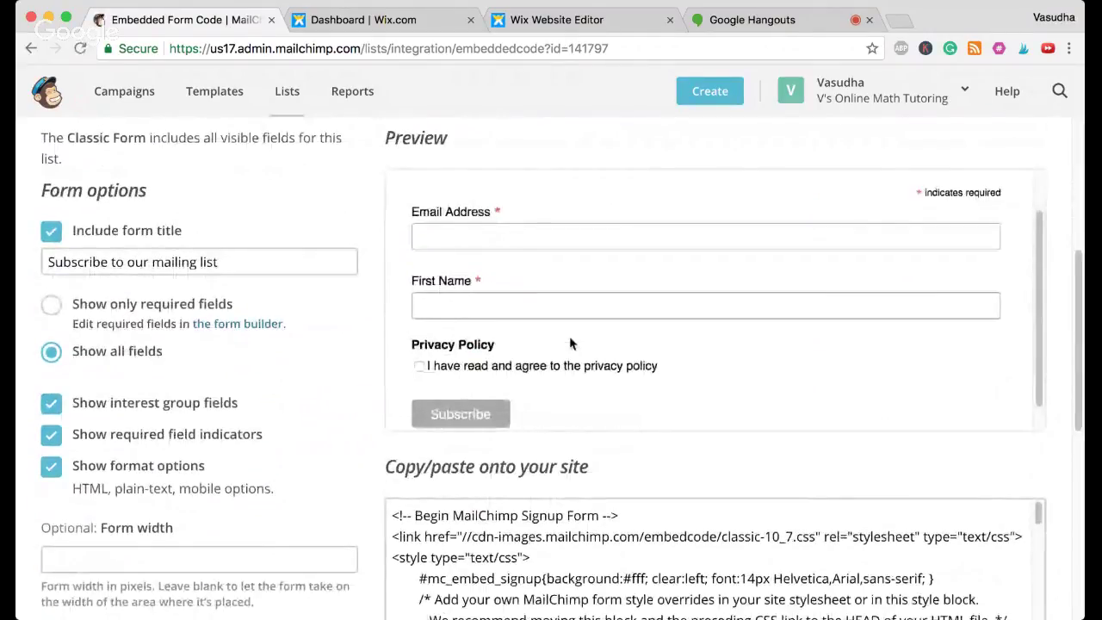
scroll(569, 343, up, 2)
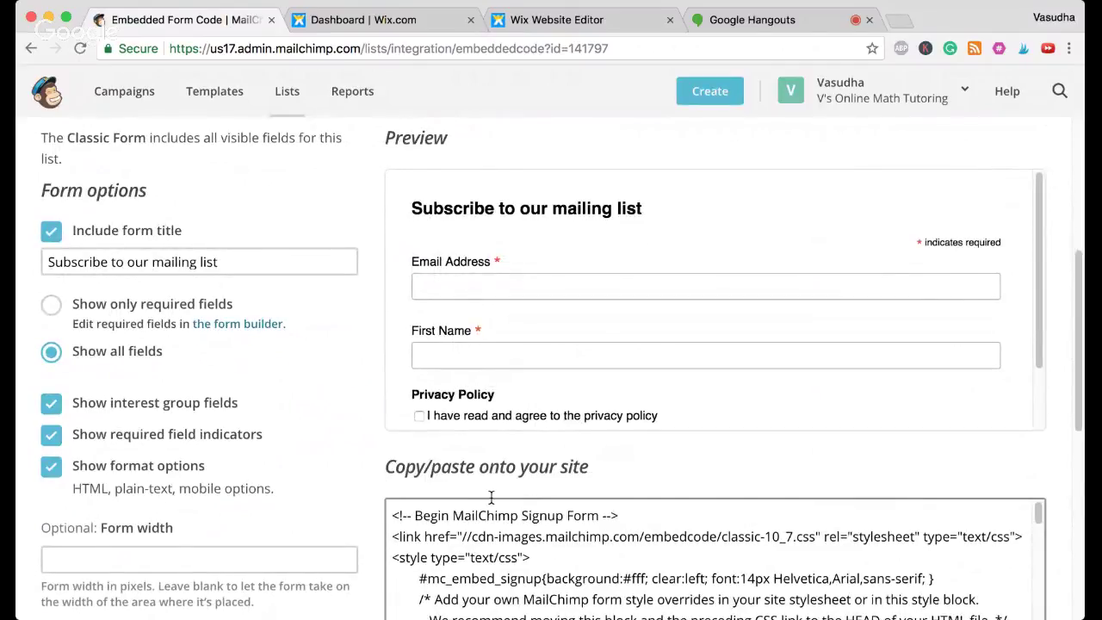
scroll(492, 482, down, 3)
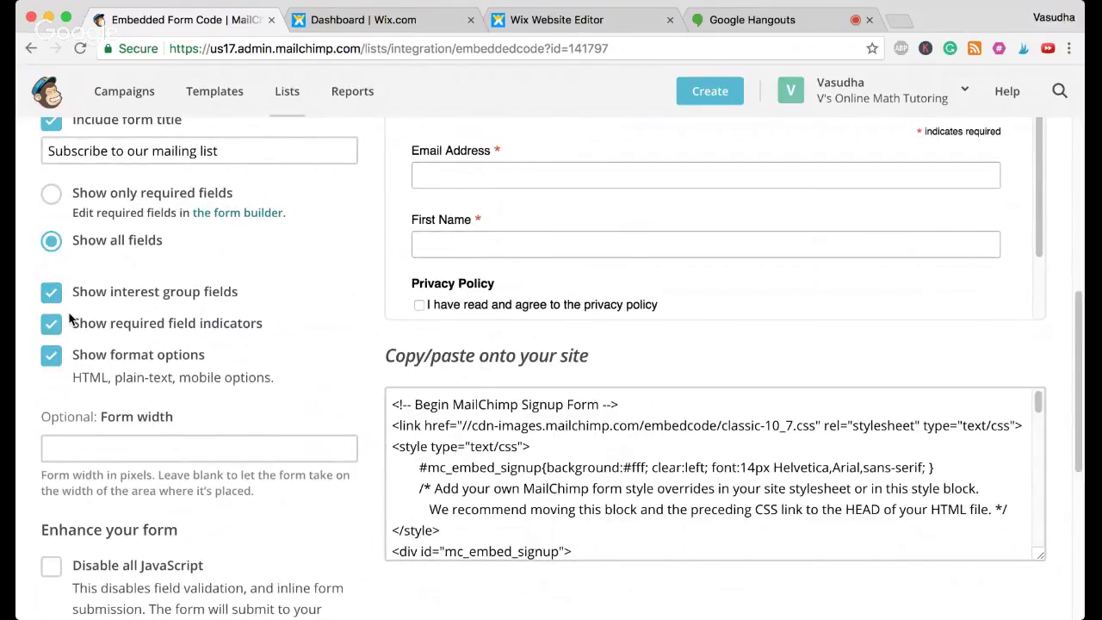
scroll(71, 318, up, 2)
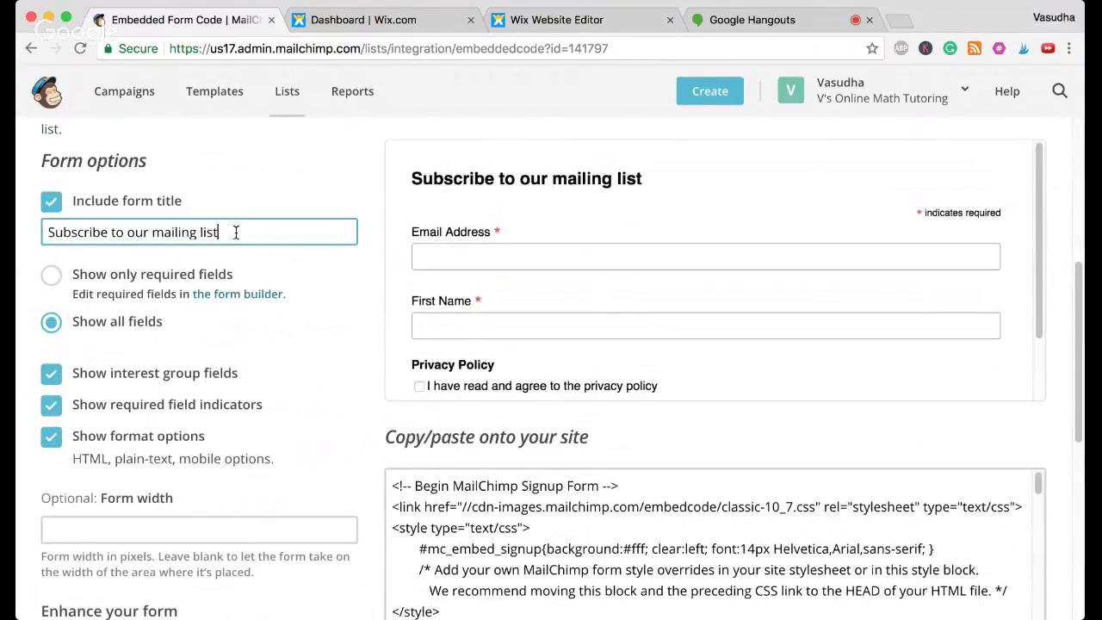
Set the embedded form's title to "Hey welcome to my site"
drag(233, 232, 43, 232)
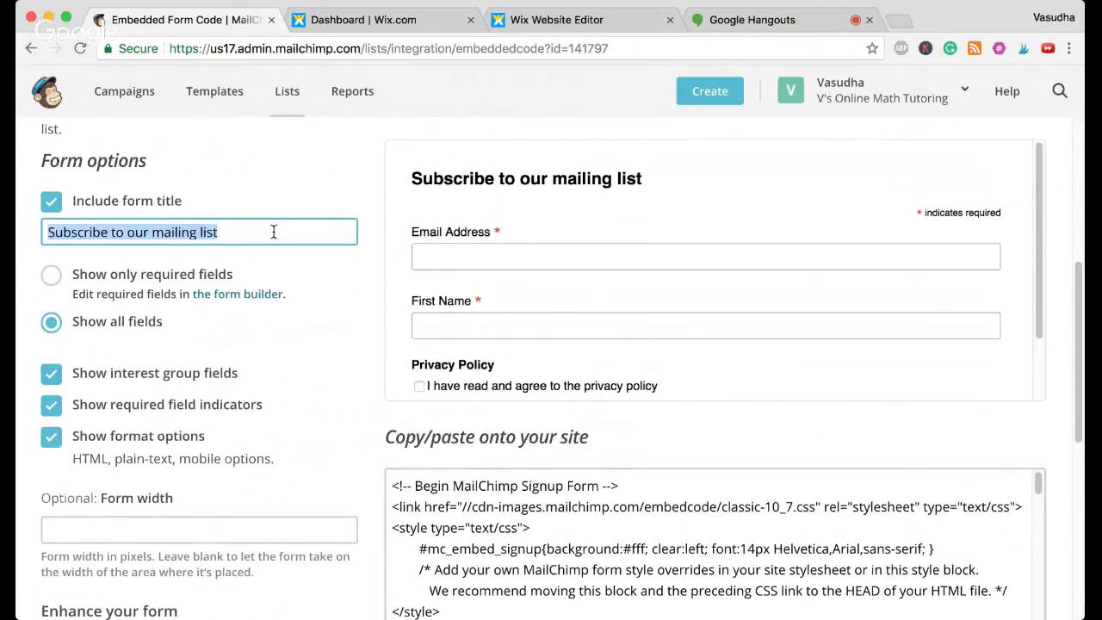
key(BackSpace)
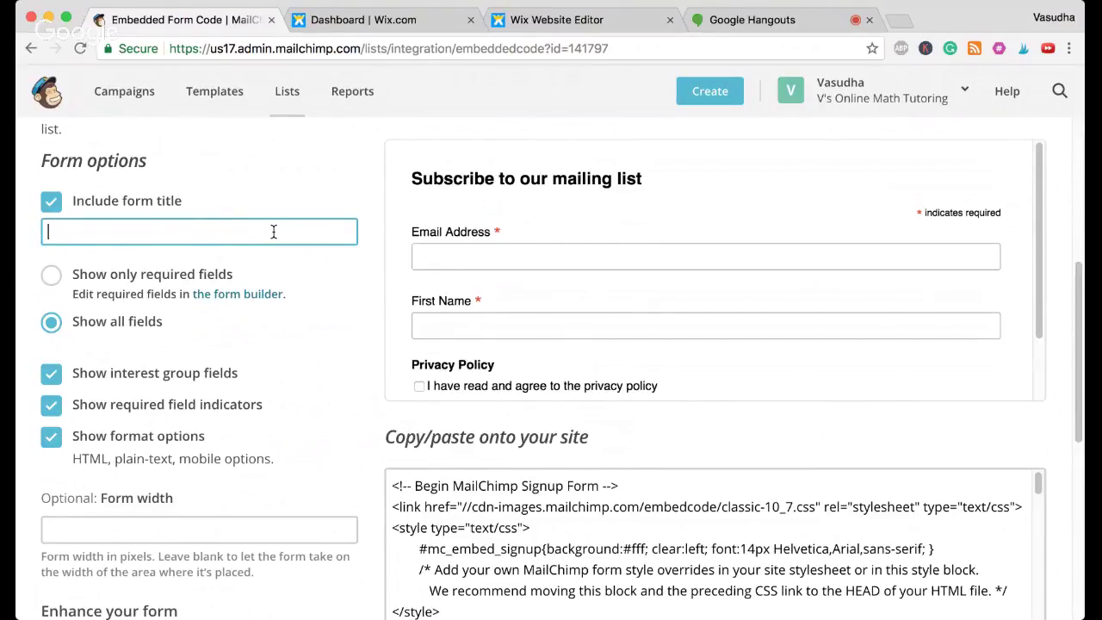
text(Hey welcome to my site)
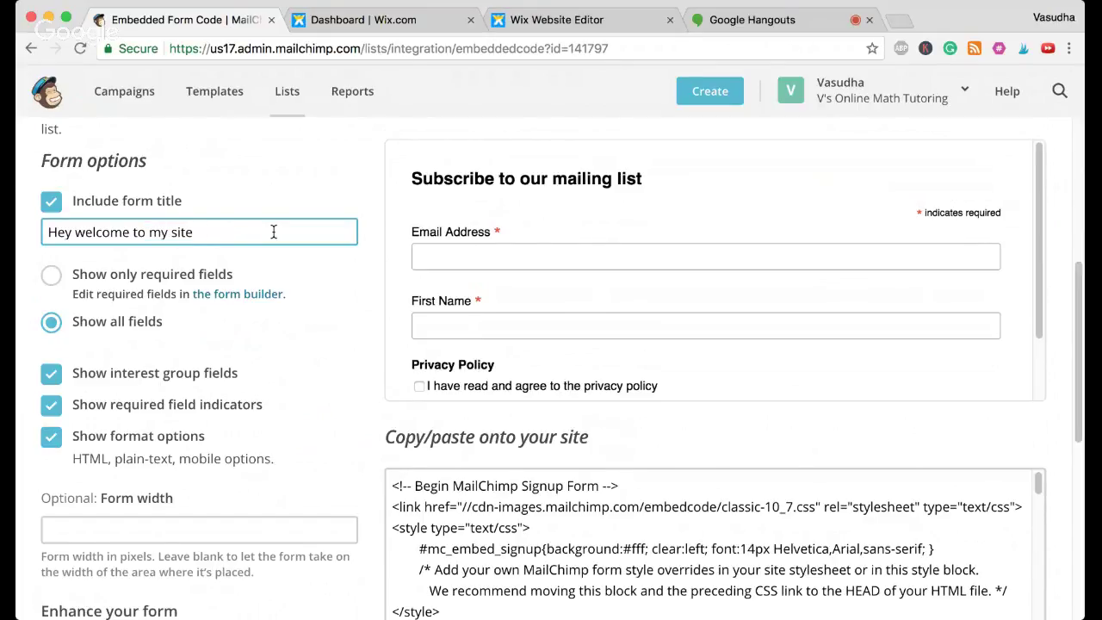
Set the embedded form's title to "Here's your freebie" and show only required fields
drag(256, 242, 52, 221)
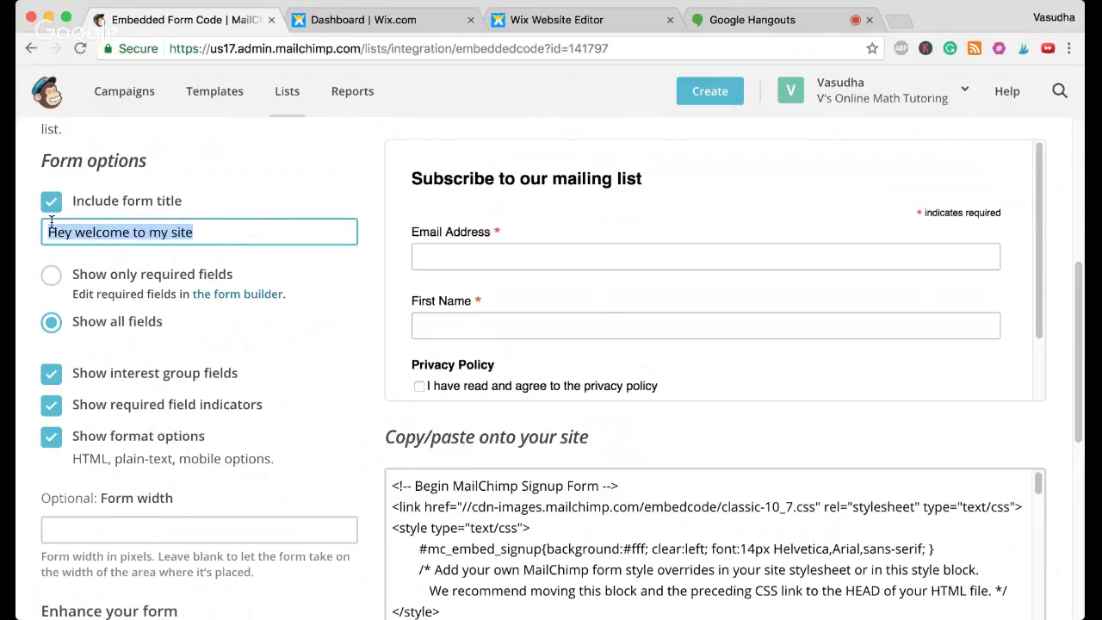
text(Here's your freebie)
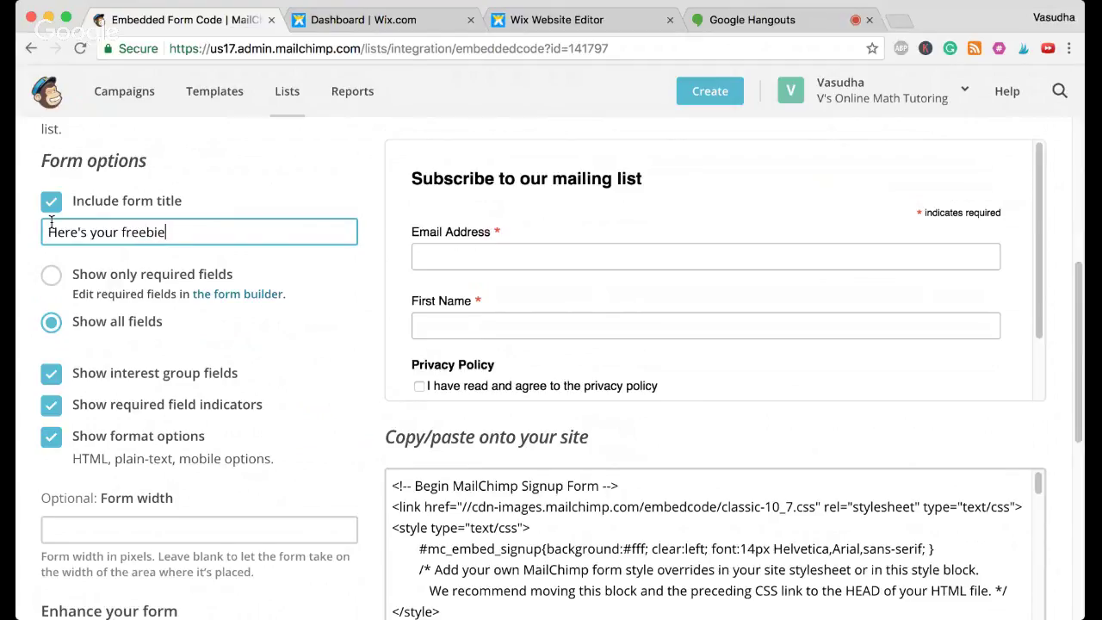
click(52, 274)
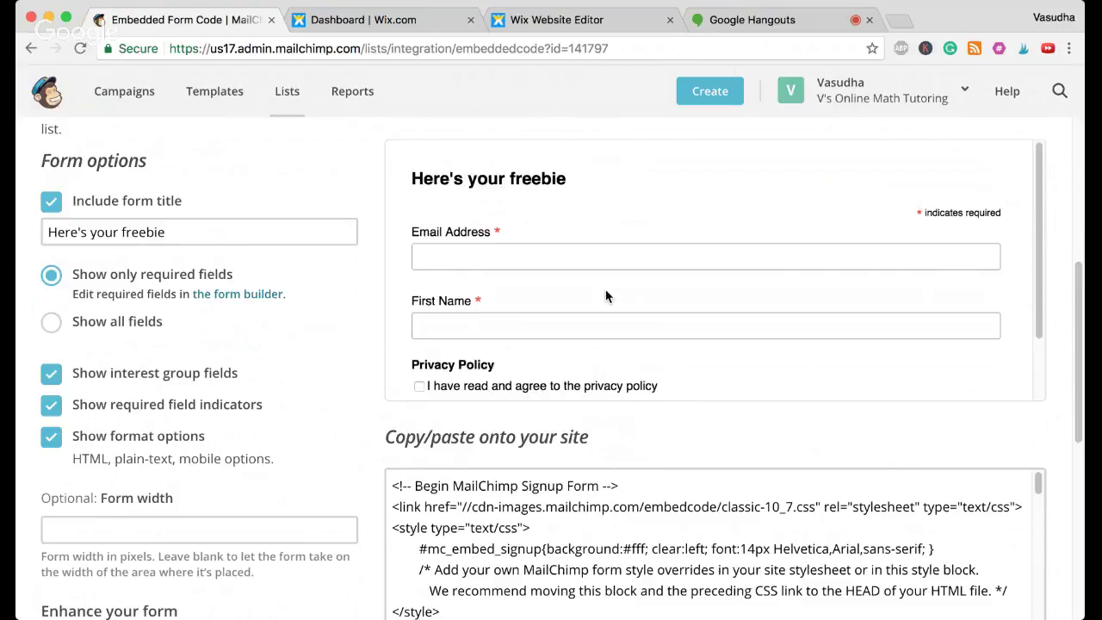
Examine the embedded form preview from its title down to the privacy policy checkbox and Subscribe button
scroll(606, 296, down, 2)
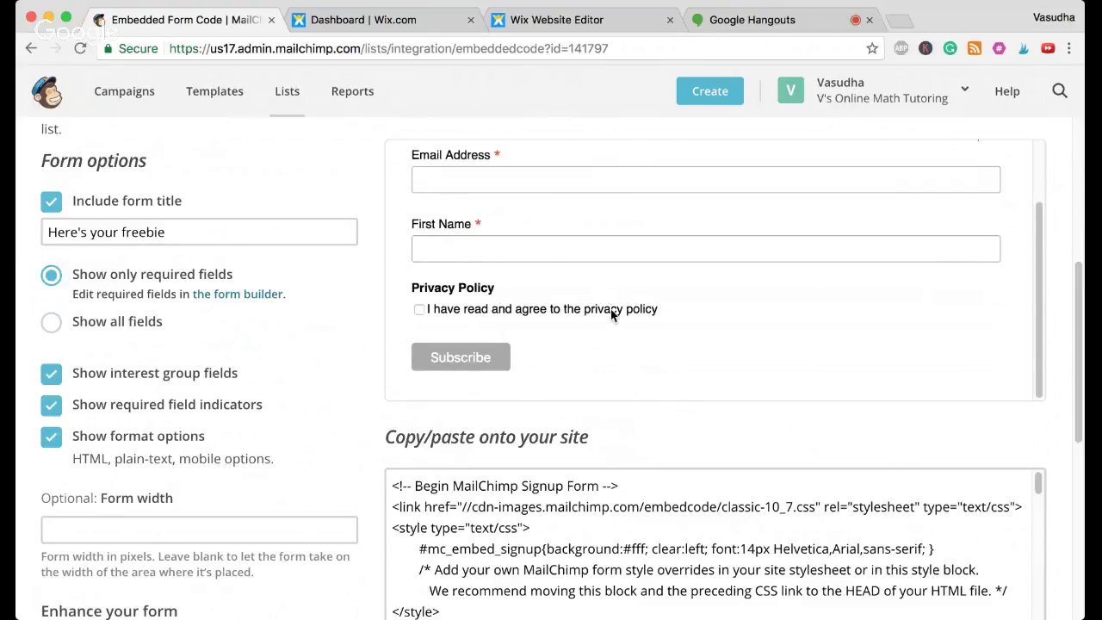
scroll(613, 312, up, 2)
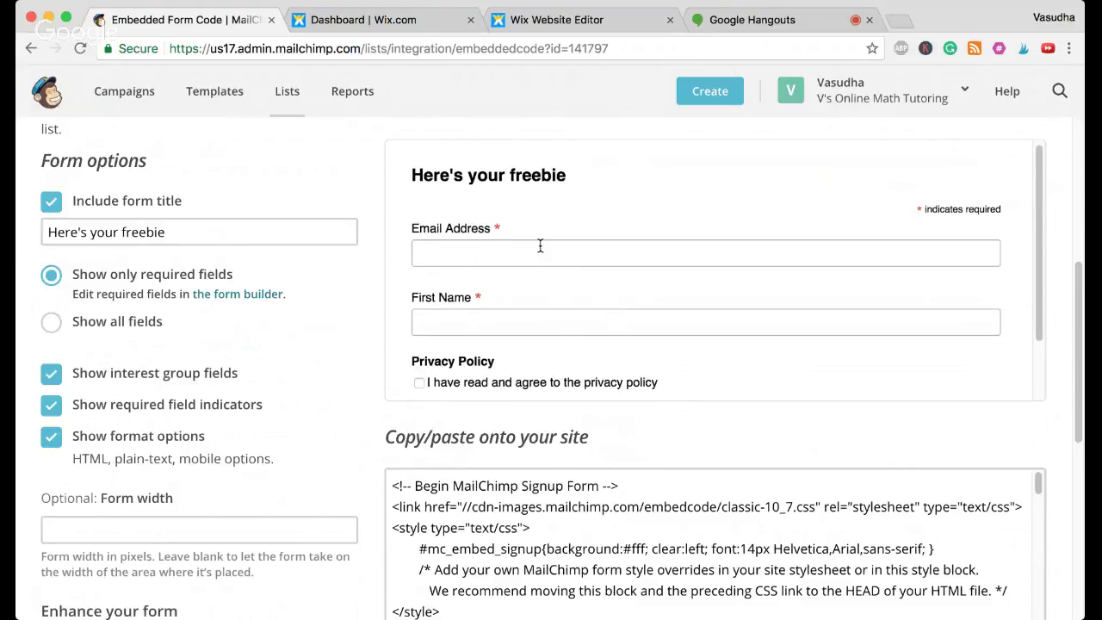
scroll(540, 246, down, 2)
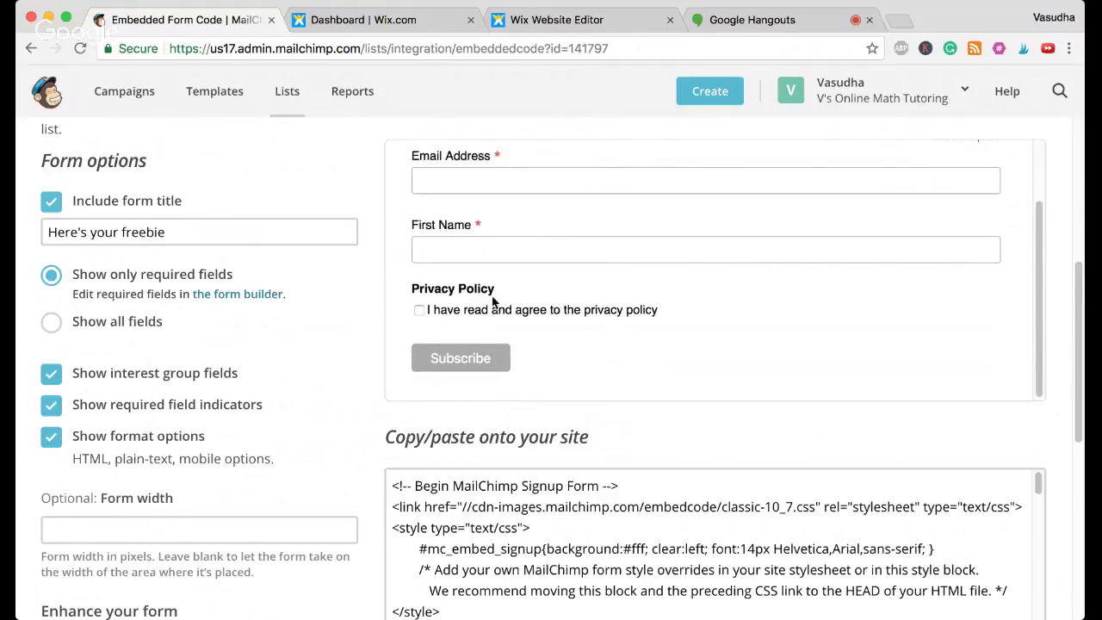
scroll(431, 315, up, 1)
scroll(436, 317, down, 1)
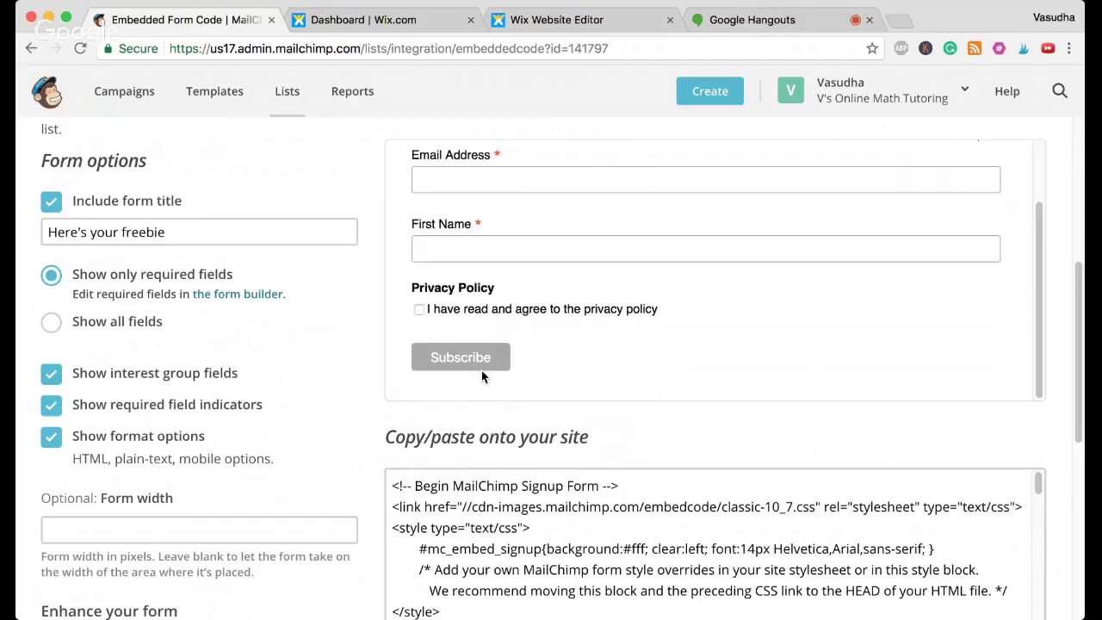
scroll(520, 332, up, 1)
scroll(520, 331, down, 1)
scroll(520, 325, up, 1)
scroll(520, 326, down, 1)
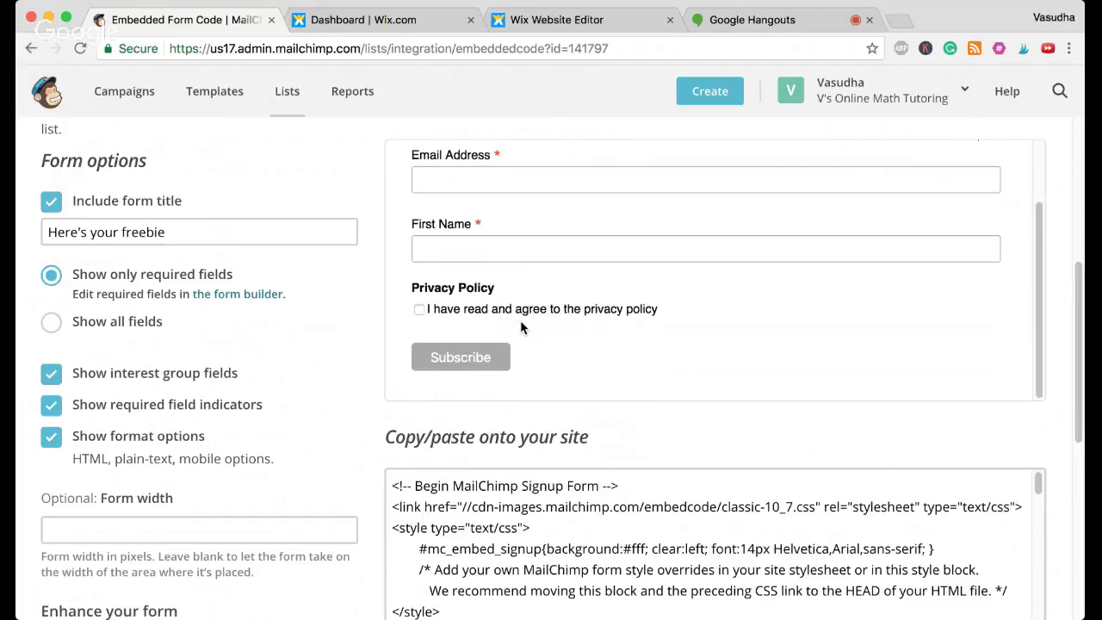
Copy the signup form's entire embed code and switch to the Wix Website Editor
click(610, 499)
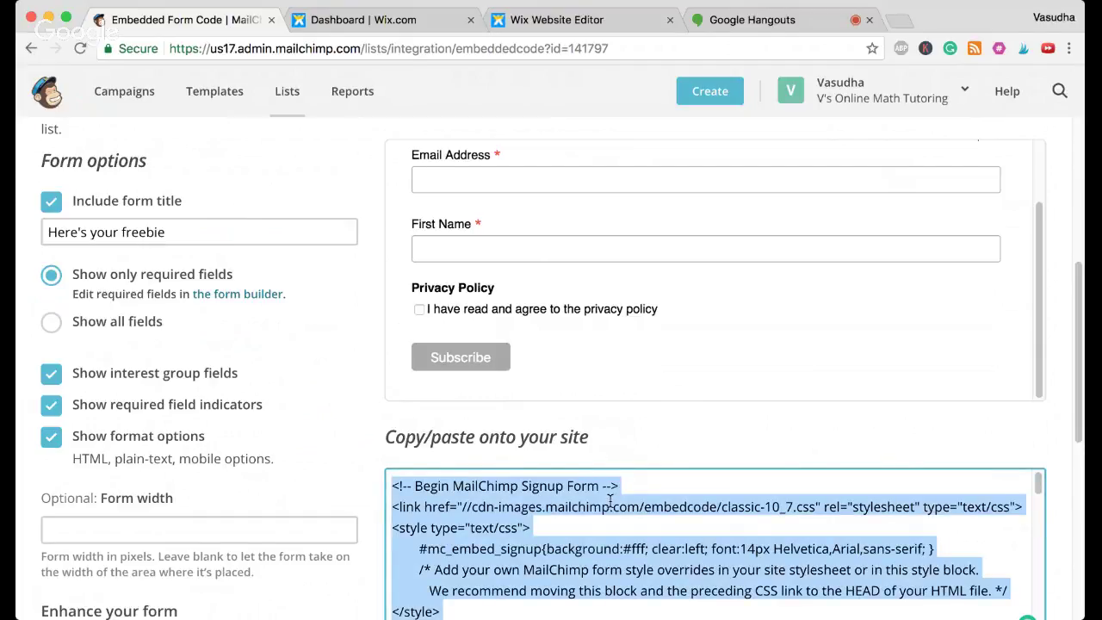
scroll(609, 499, down, 10)
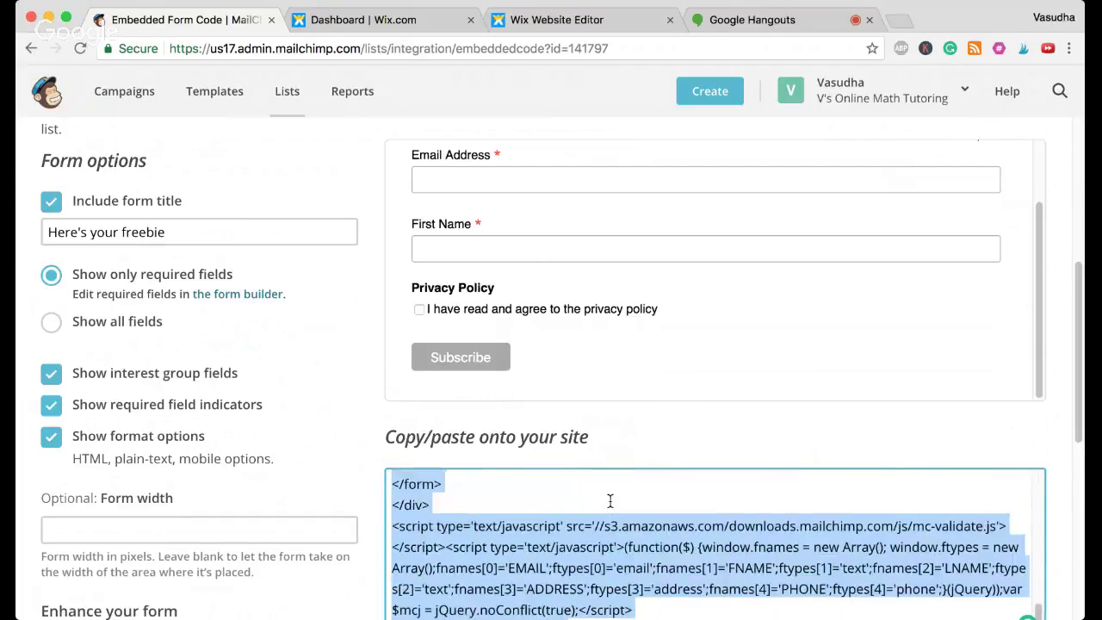
click(551, 21)
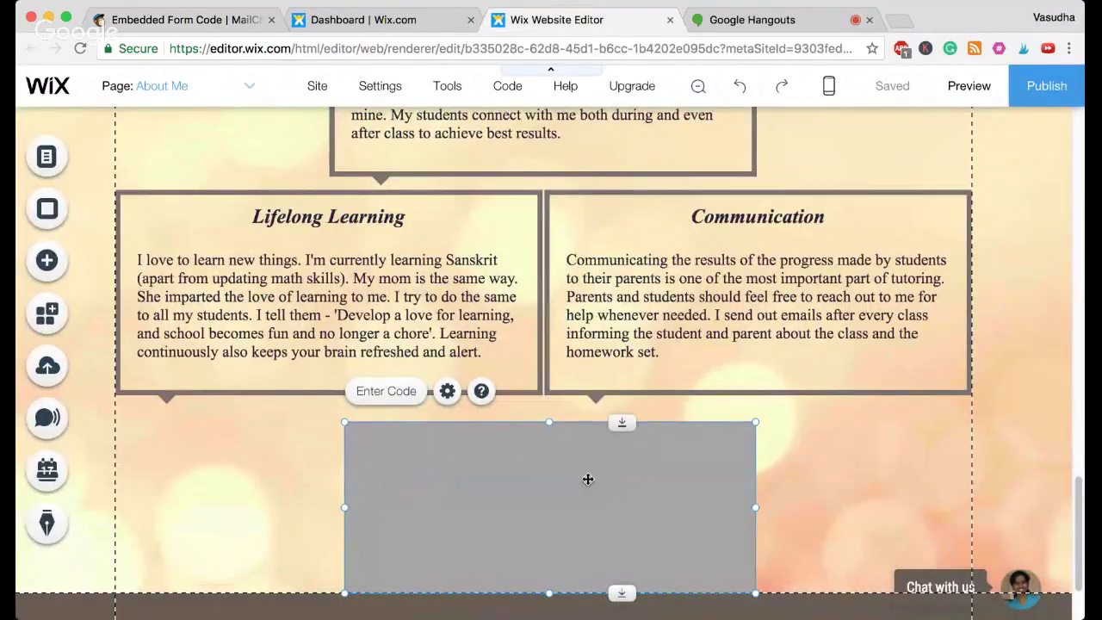
Delete the empty HTML iframe below the text boxes and add a new HTML iframe embed to the About Me page
key(Delete)
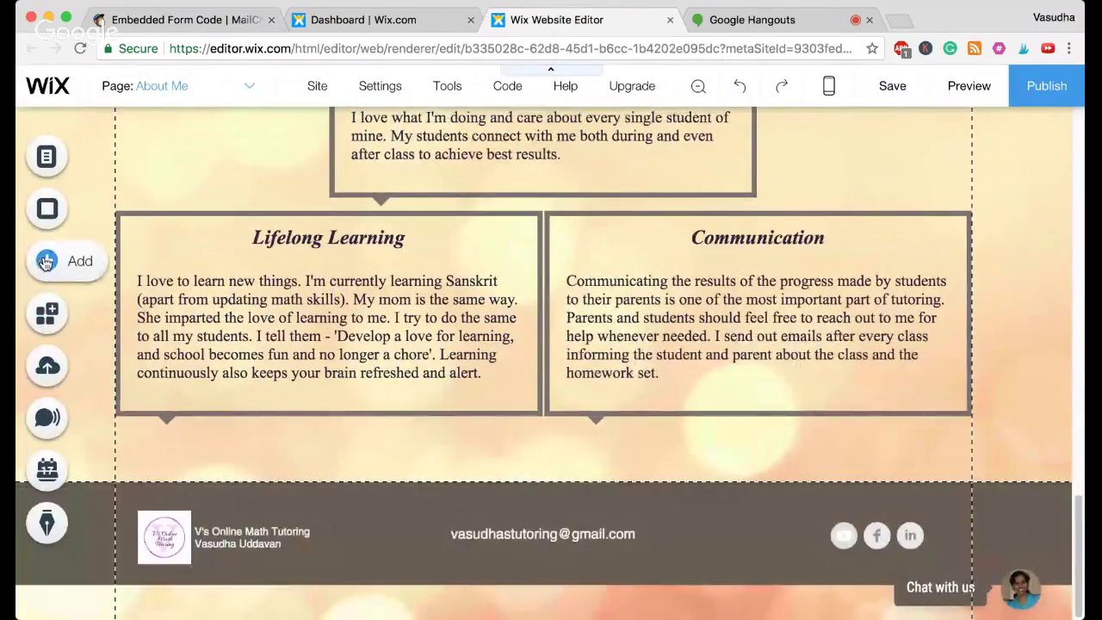
click(64, 262)
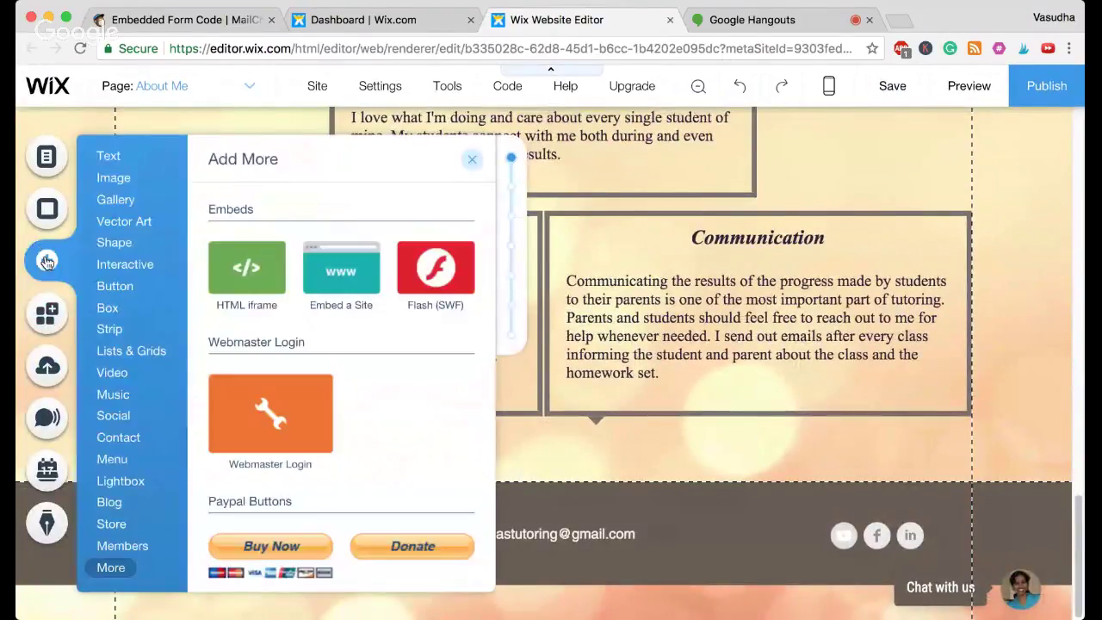
click(120, 221)
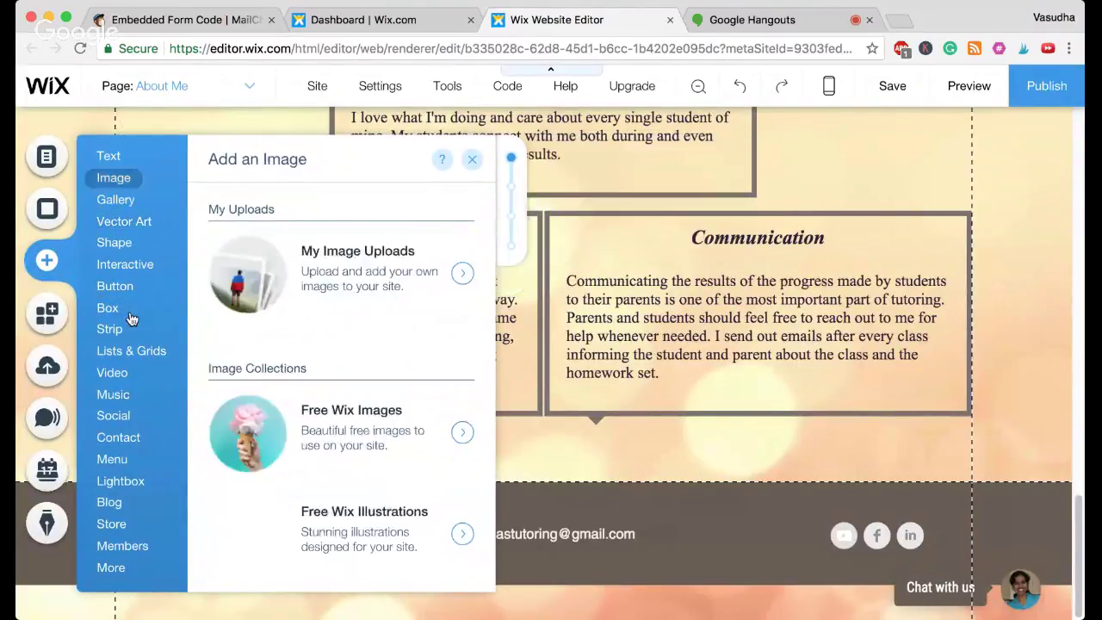
mouse_move(123, 367)
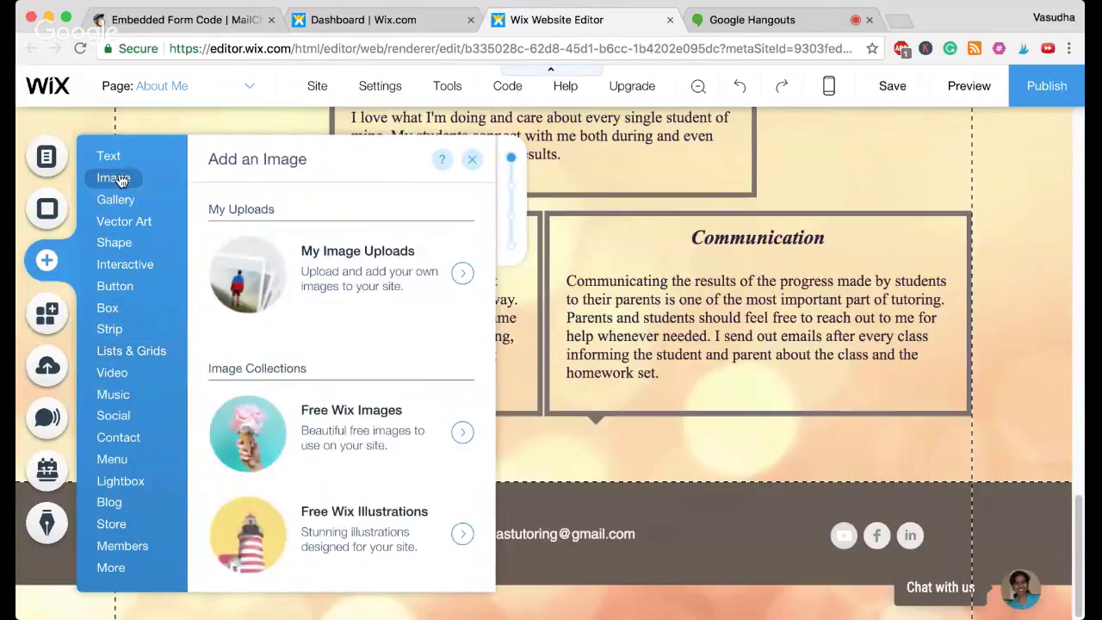
mouse_move(122, 161)
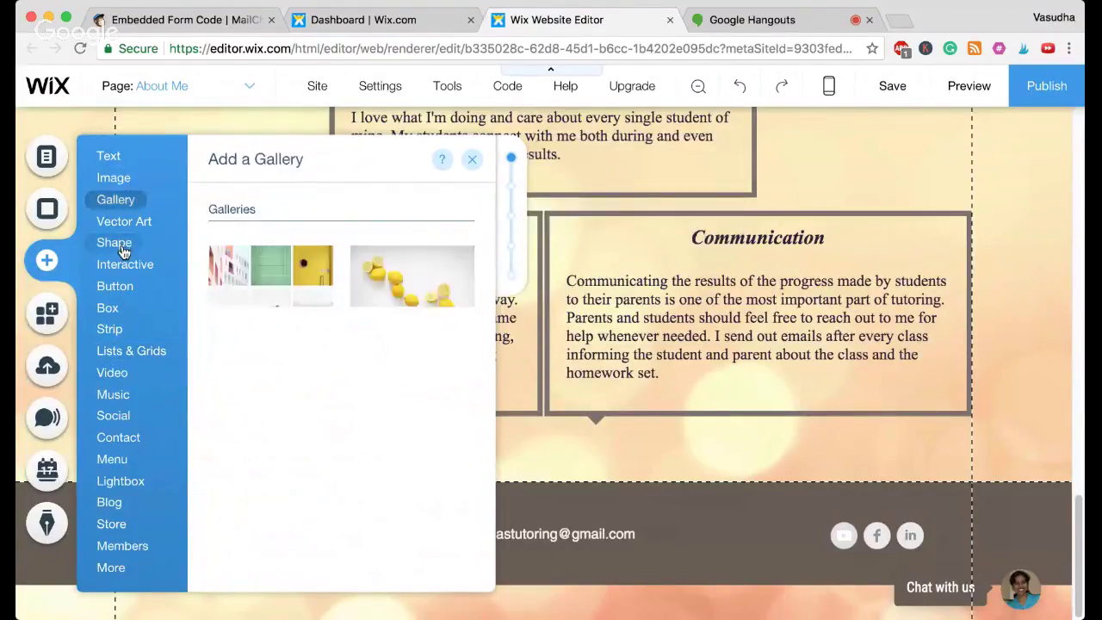
click(112, 566)
mouse_move(250, 262)
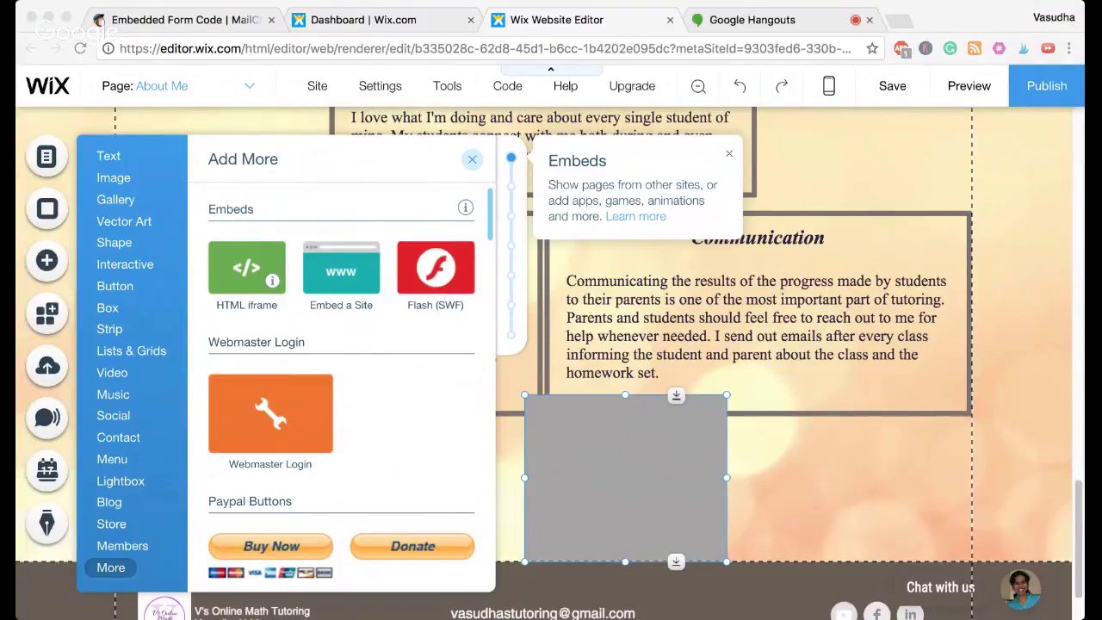
Delete the duplicate HTML iframe overlapping the Lifelong Learning and Communication boxes
scroll(344, 388, down, 5)
drag(625, 478, 542, 363)
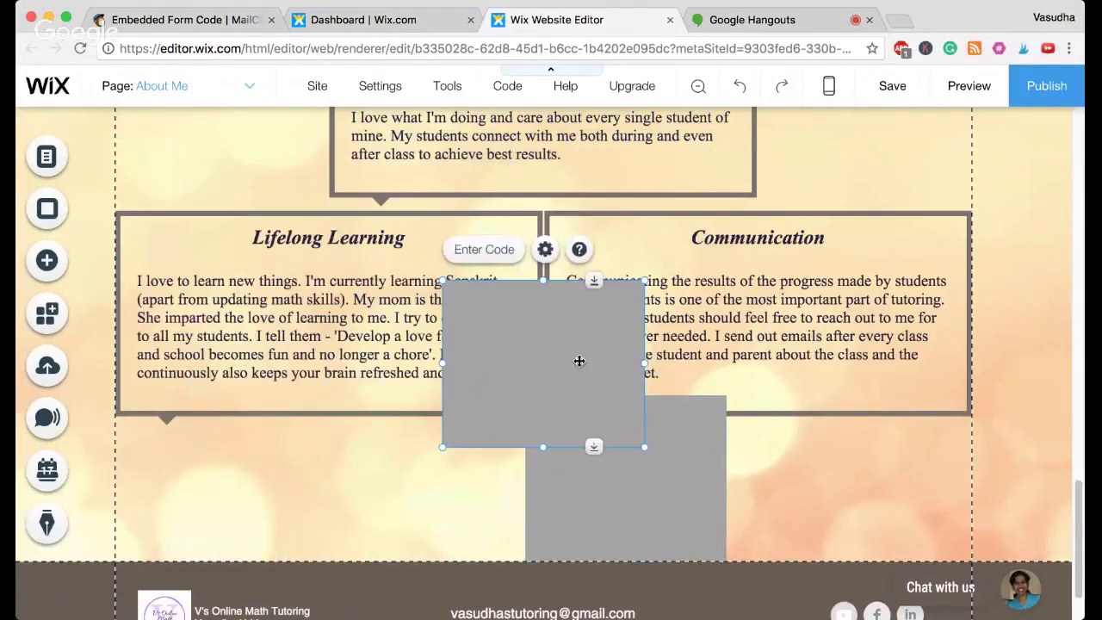
key(Delete)
Resize the remaining HTML iframe so it starts just below the two text boxes and spans the space beneath both of them
click(592, 435)
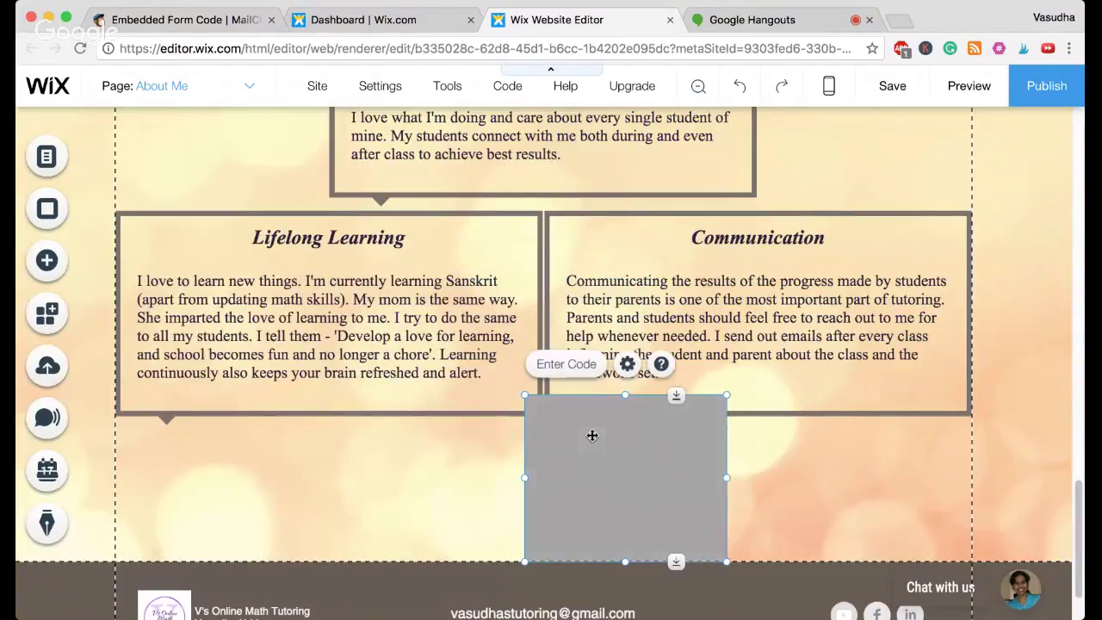
drag(678, 561, 676, 618)
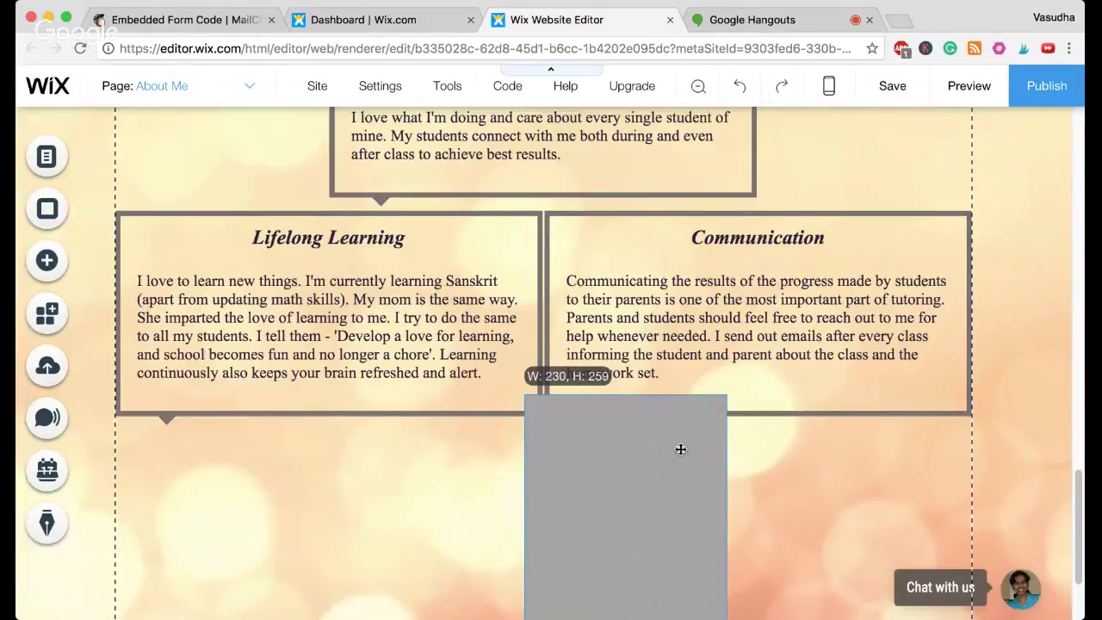
scroll(906, 513, down, 2)
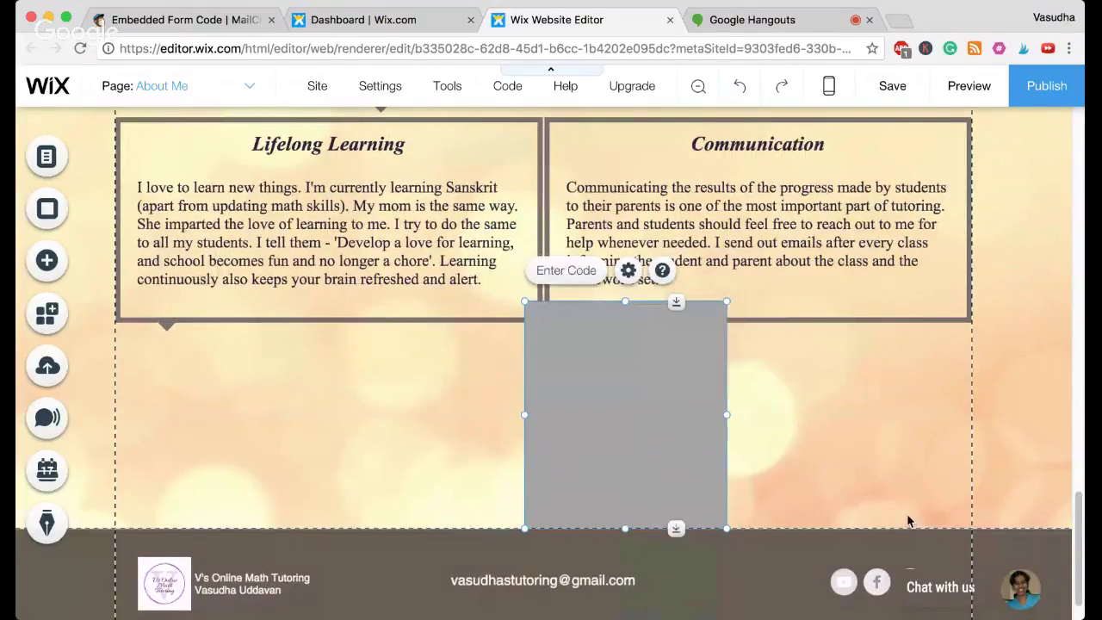
drag(625, 302, 614, 330)
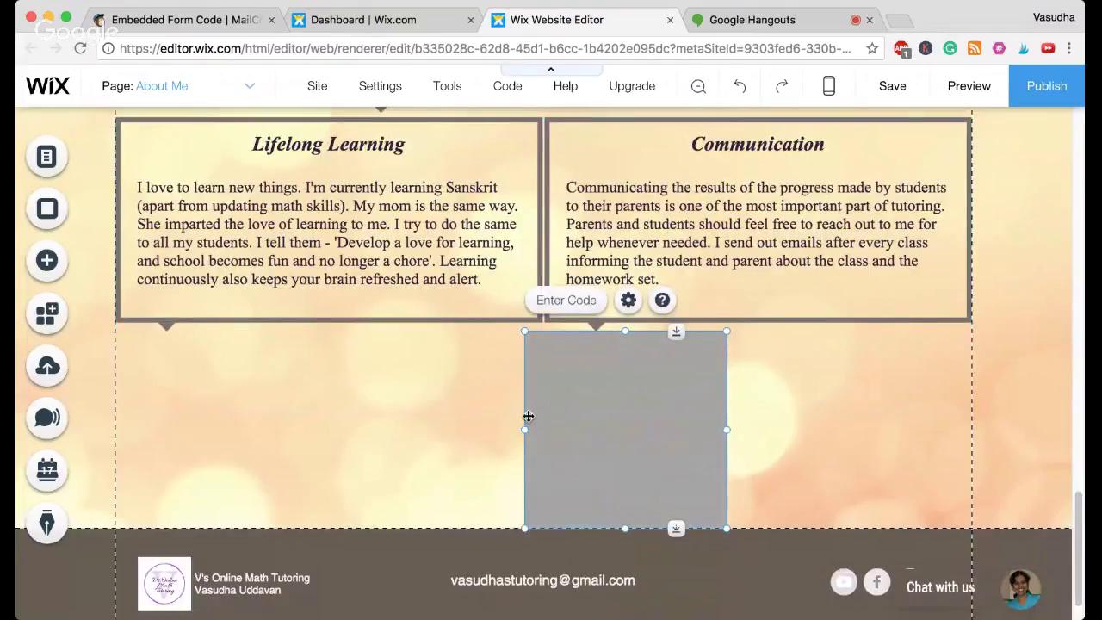
drag(523, 427, 212, 422)
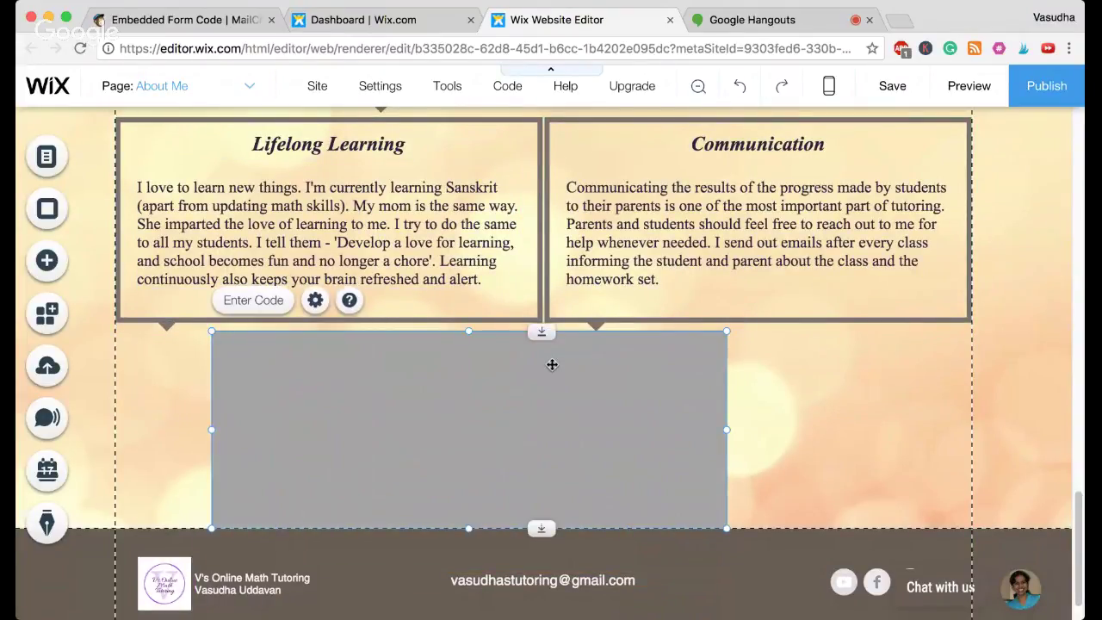
Paste the copied MailChimp signup form code into the HTML iframe and apply it
click(263, 305)
click(915, 359)
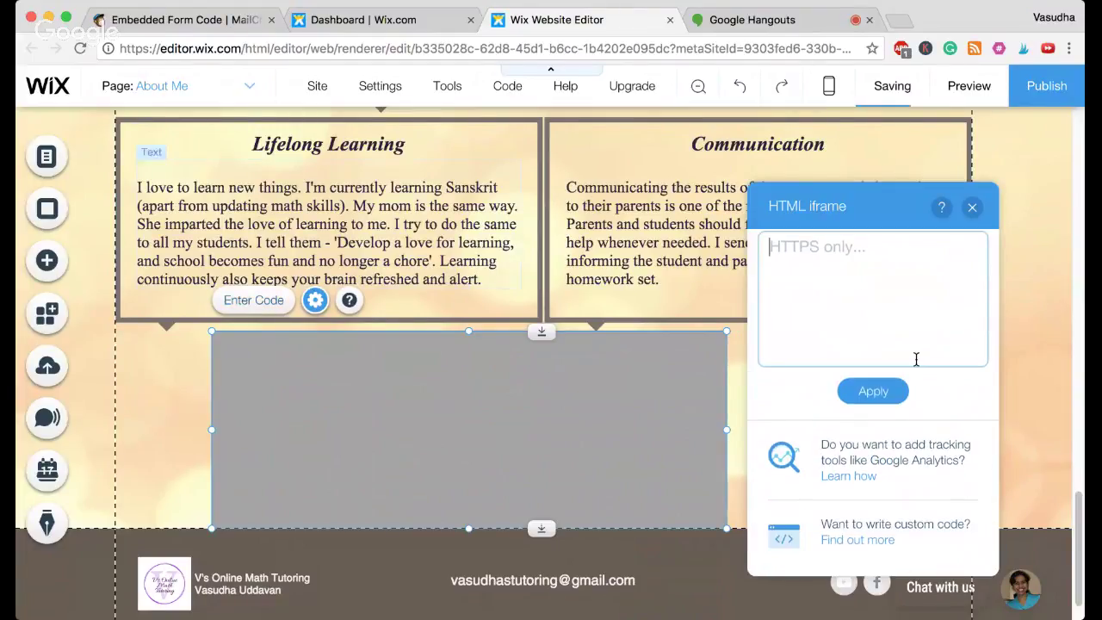
key(super+v)
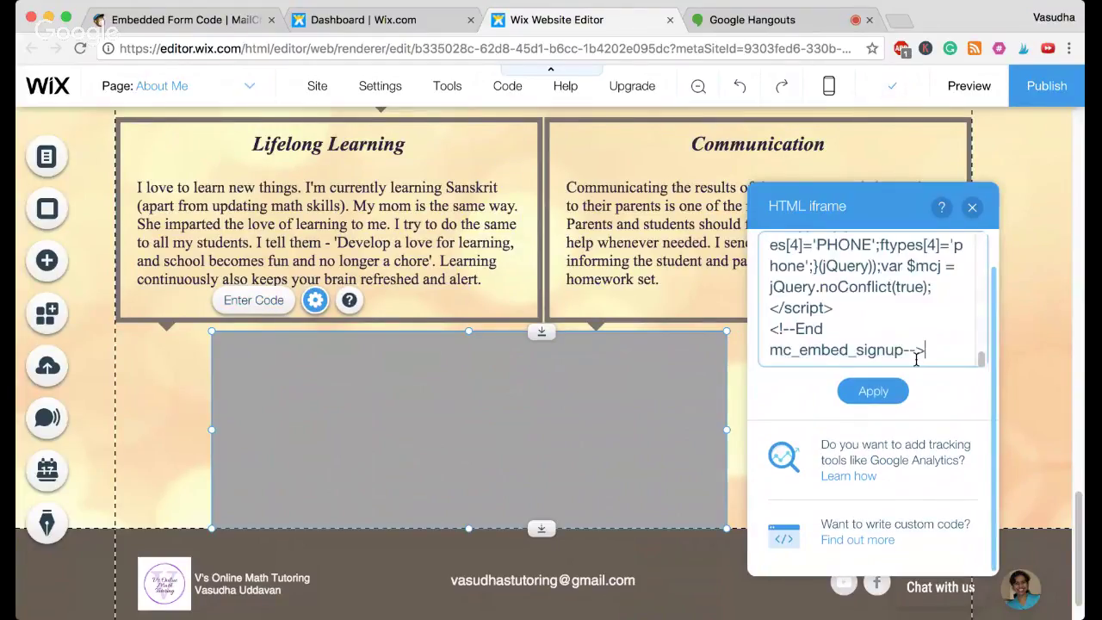
click(872, 392)
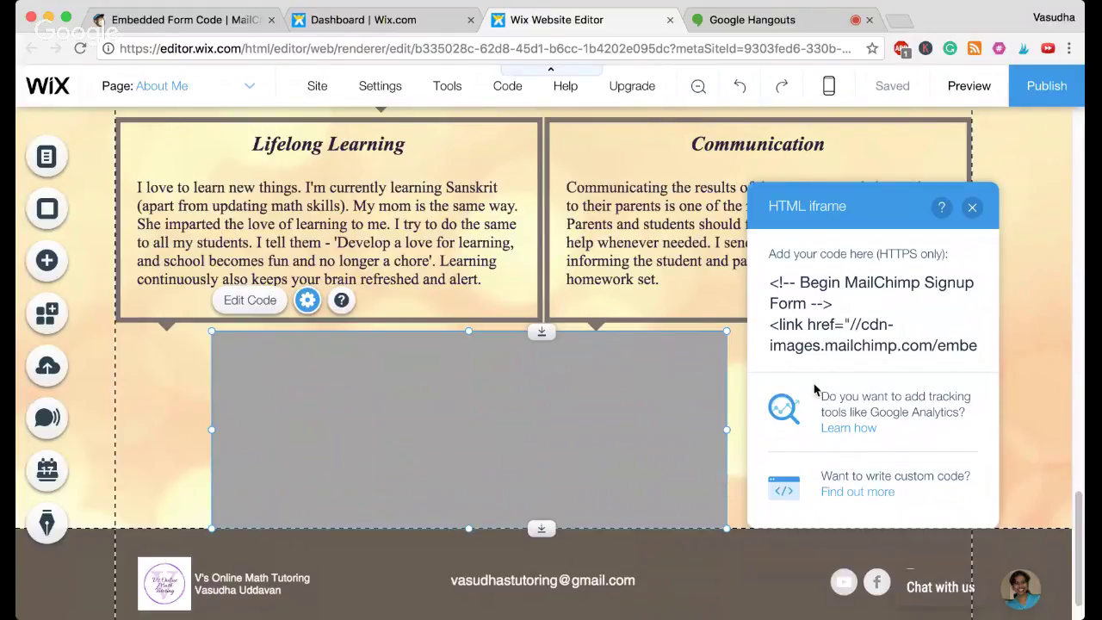
click(972, 207)
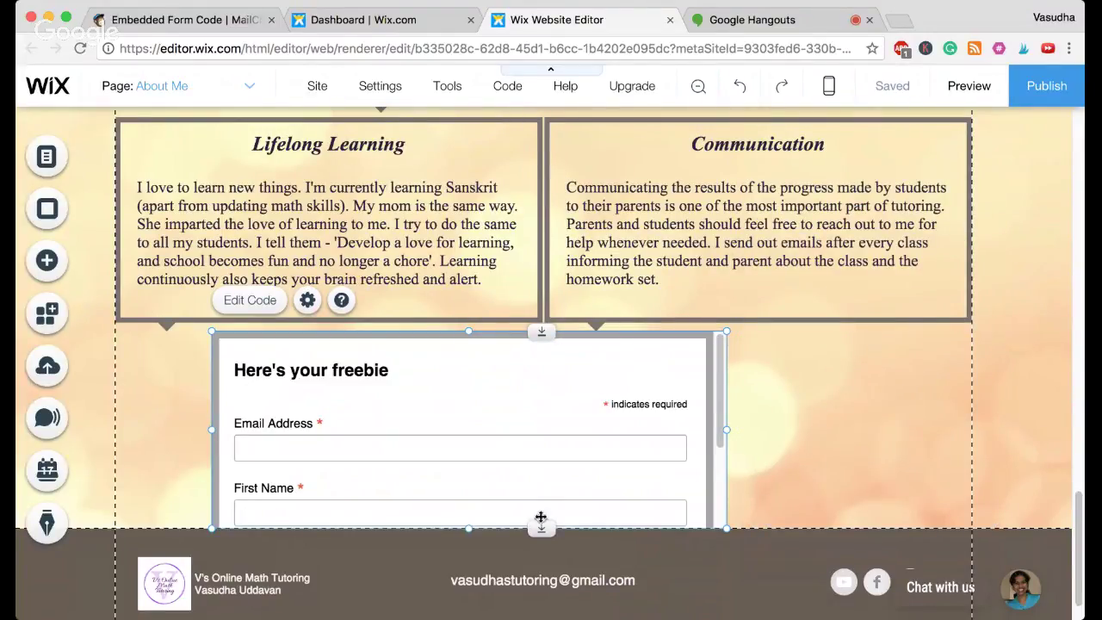
Extend the HTML iframe's height downward so the whole form fits without scrolling, from its title through the Subscribe button
drag(541, 527, 539, 606)
scroll(924, 446, down, 1)
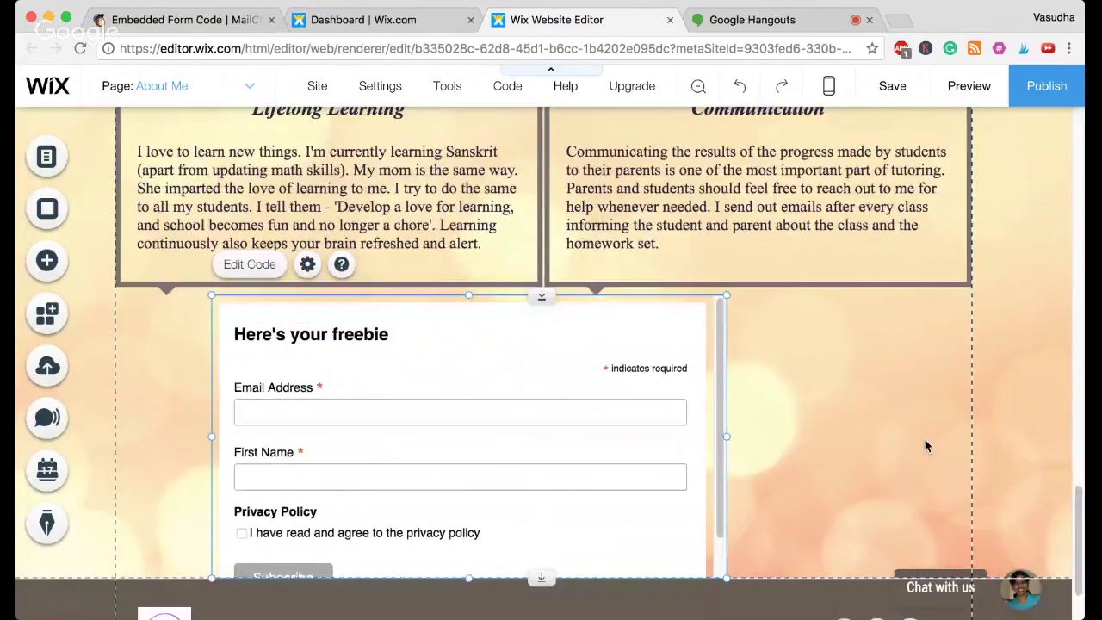
scroll(927, 445, down, 1)
drag(543, 520, 546, 569)
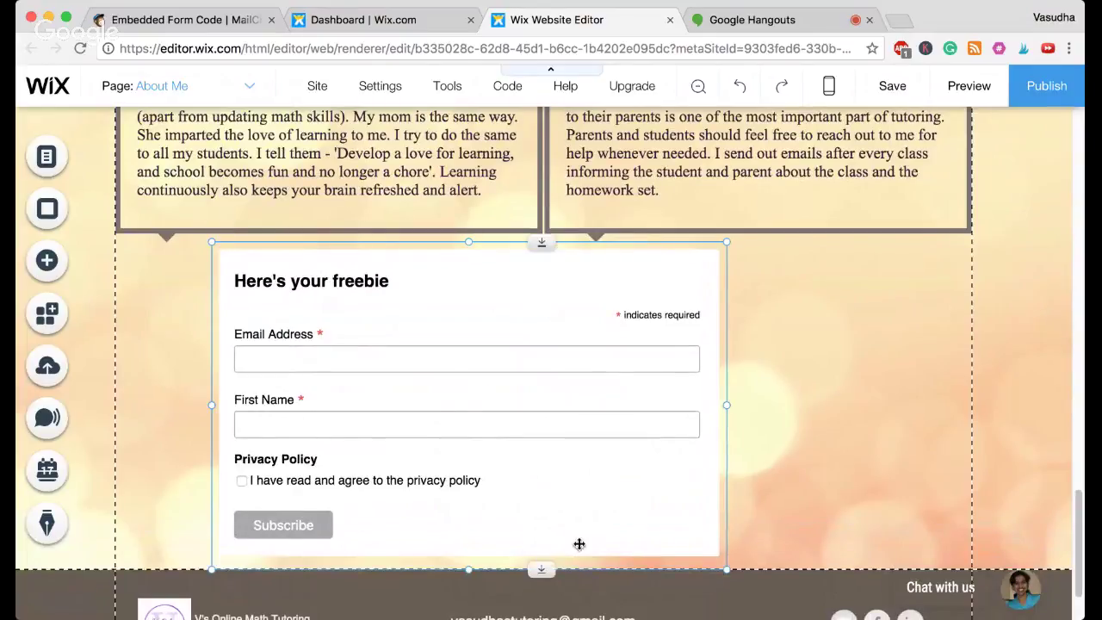
scroll(1080, 398, up, 6)
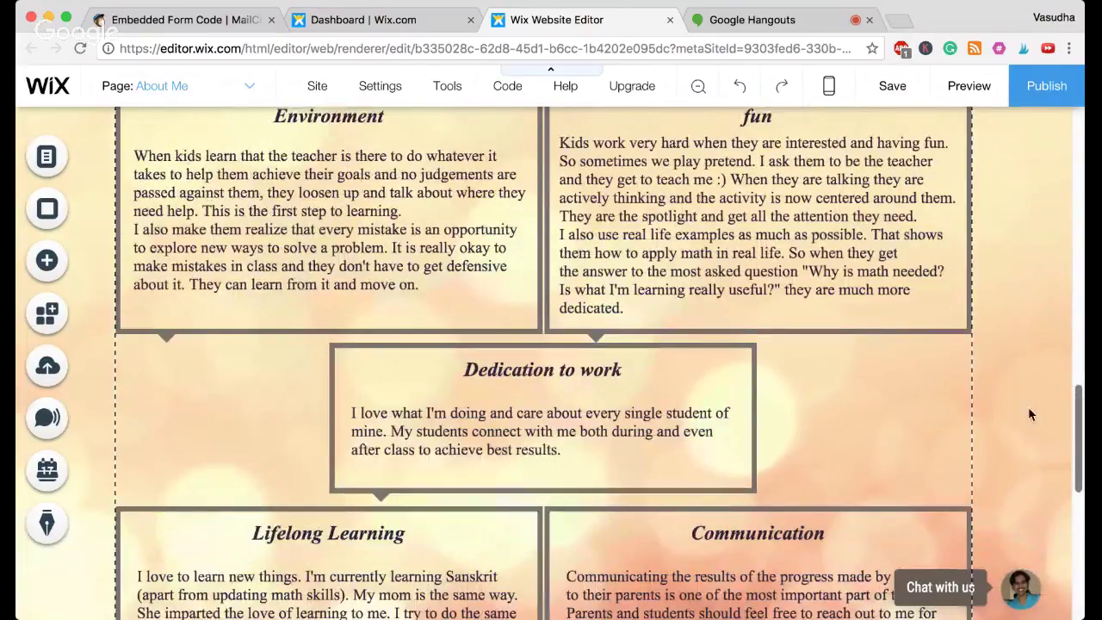
scroll(1028, 412, down, 6)
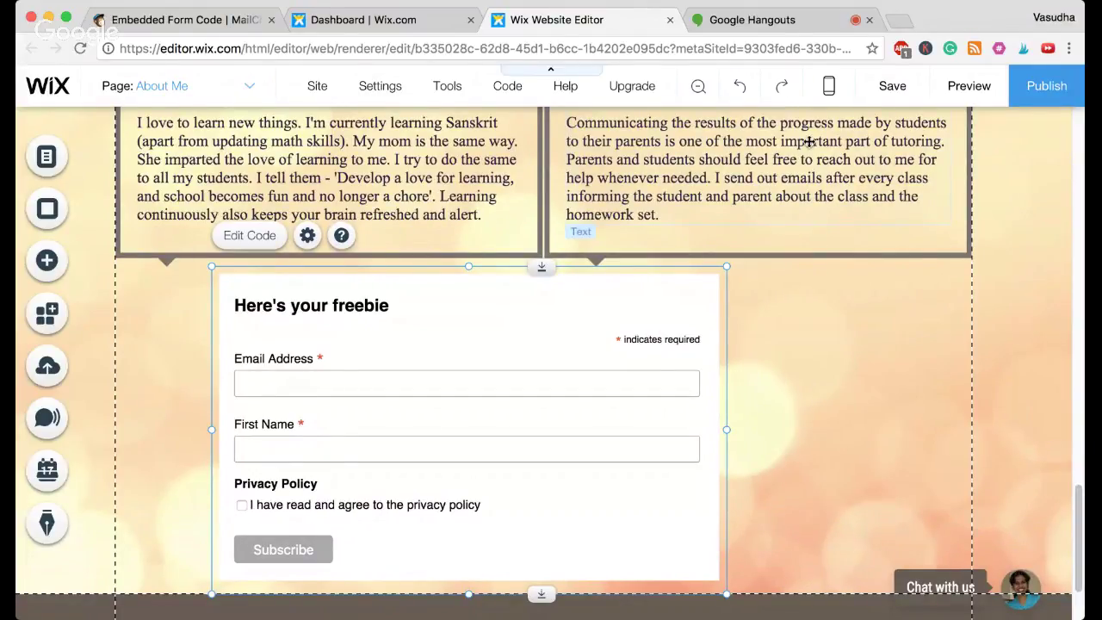
Switch to MailChimp and review the signup form types offered for Demo List
click(181, 19)
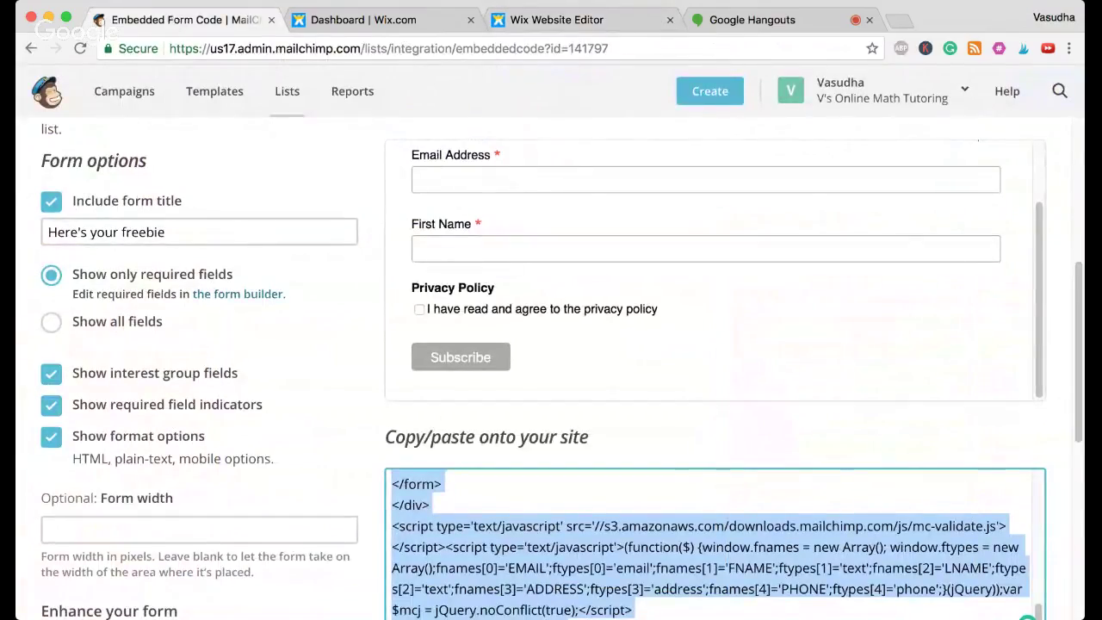
scroll(197, 288, up, 5)
click(458, 290)
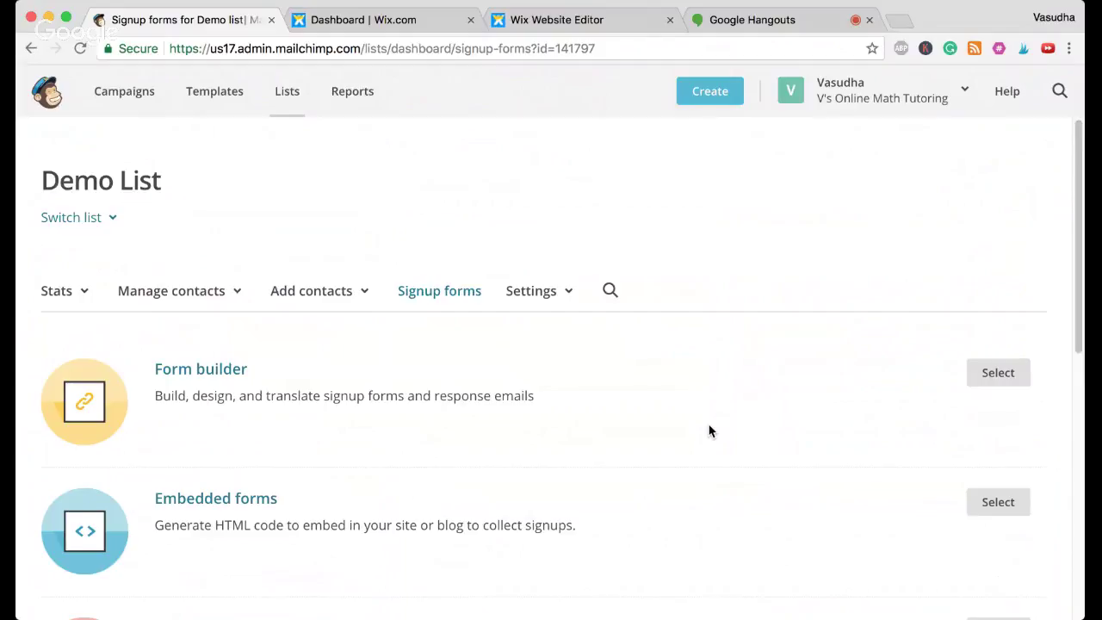
scroll(709, 430, down, 2)
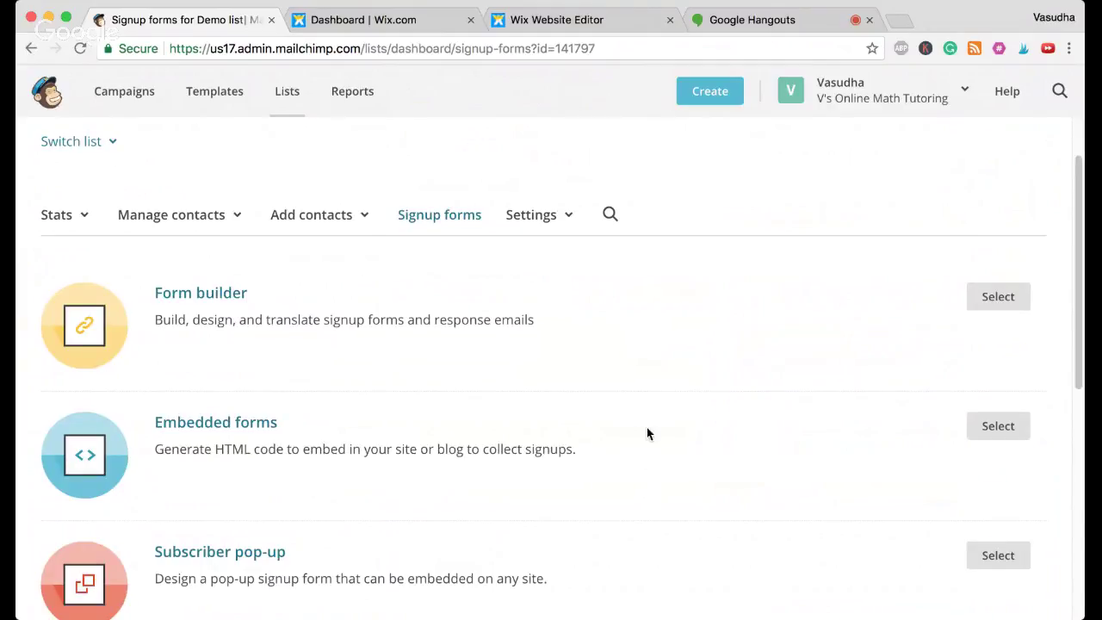
Switch to the Wix Website Editor and review where the HTML iframe sits among the embed elements that can be added
click(570, 20)
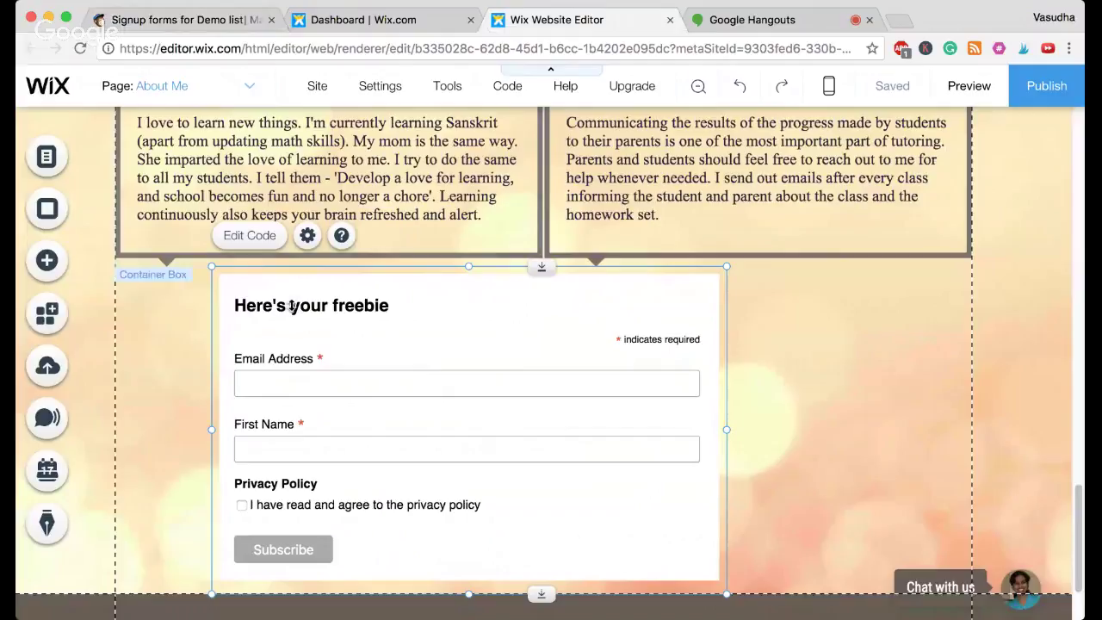
click(46, 260)
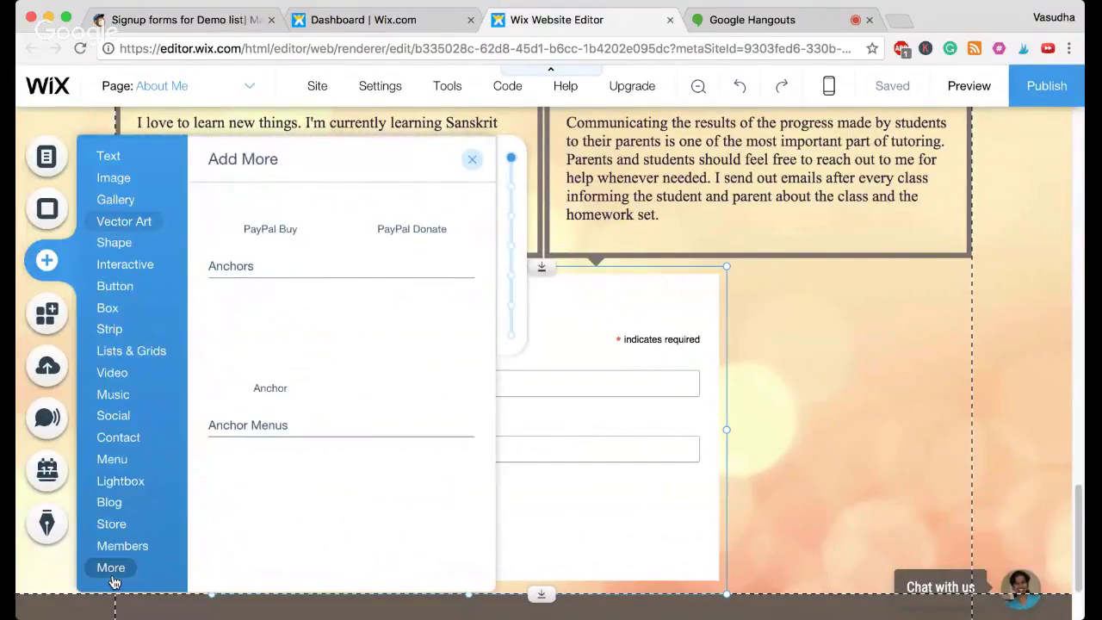
mouse_move(303, 337)
scroll(303, 337, up, 5)
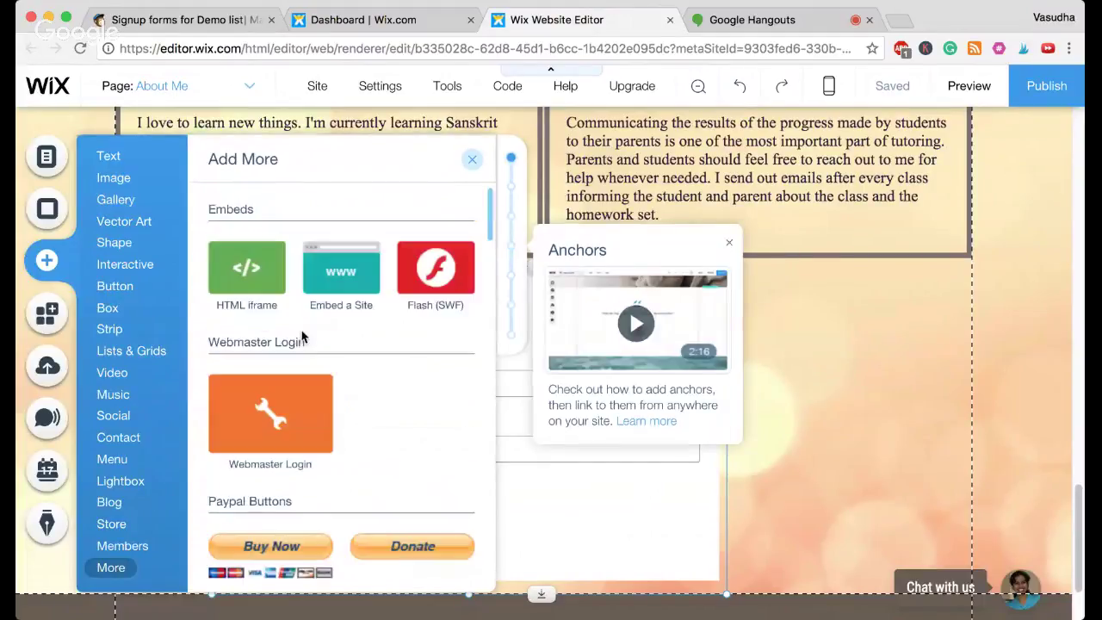
mouse_move(253, 258)
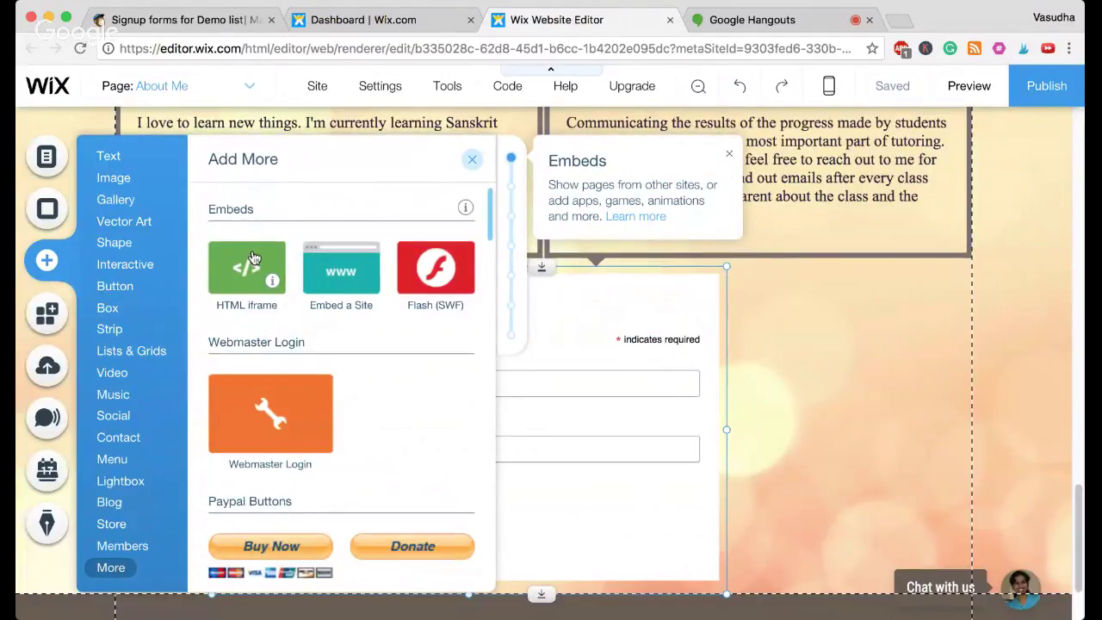
click(474, 160)
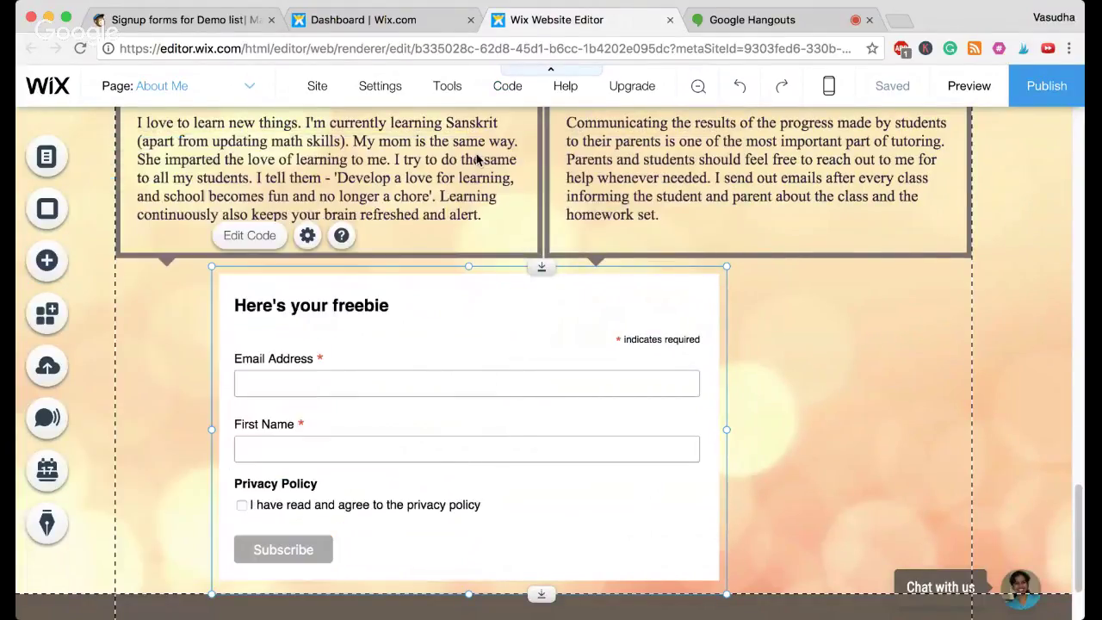